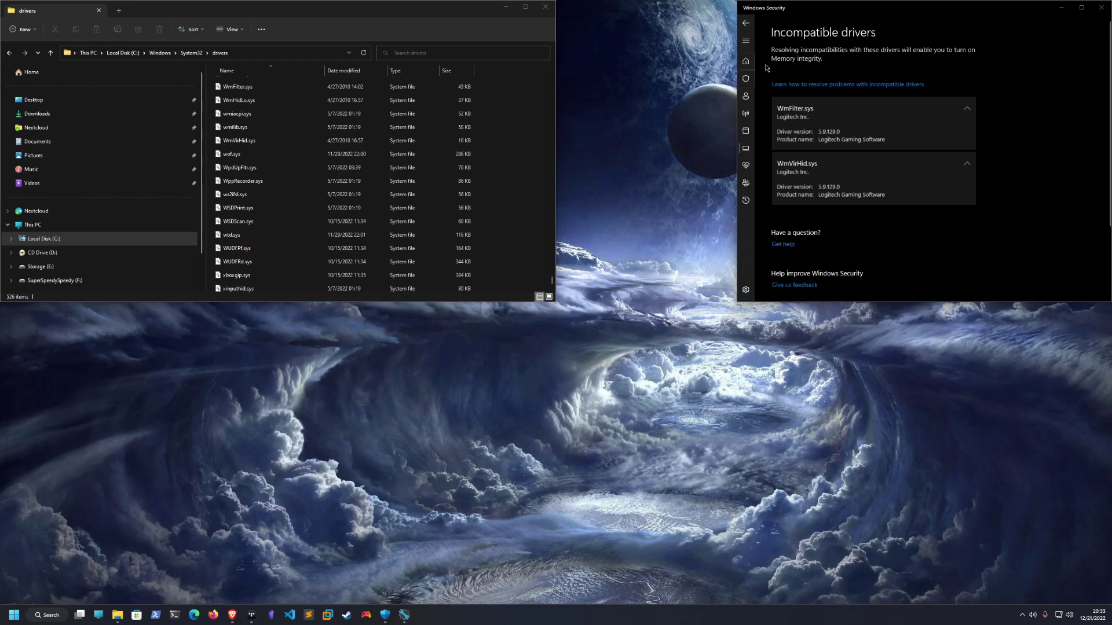
pyautogui.click(747, 23)
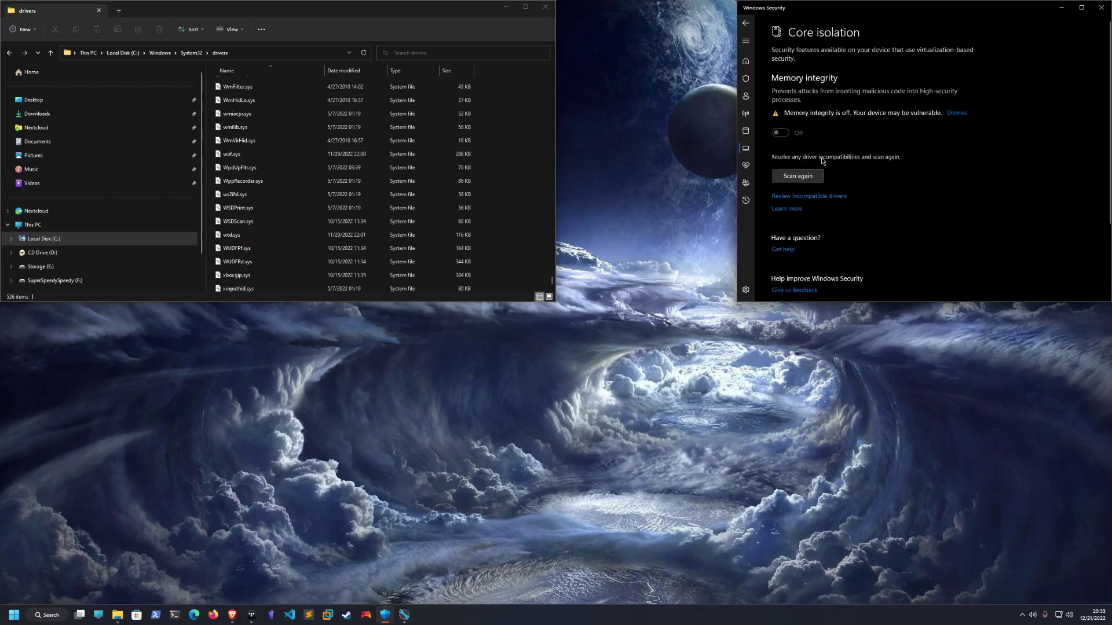
pyautogui.click(809, 196)
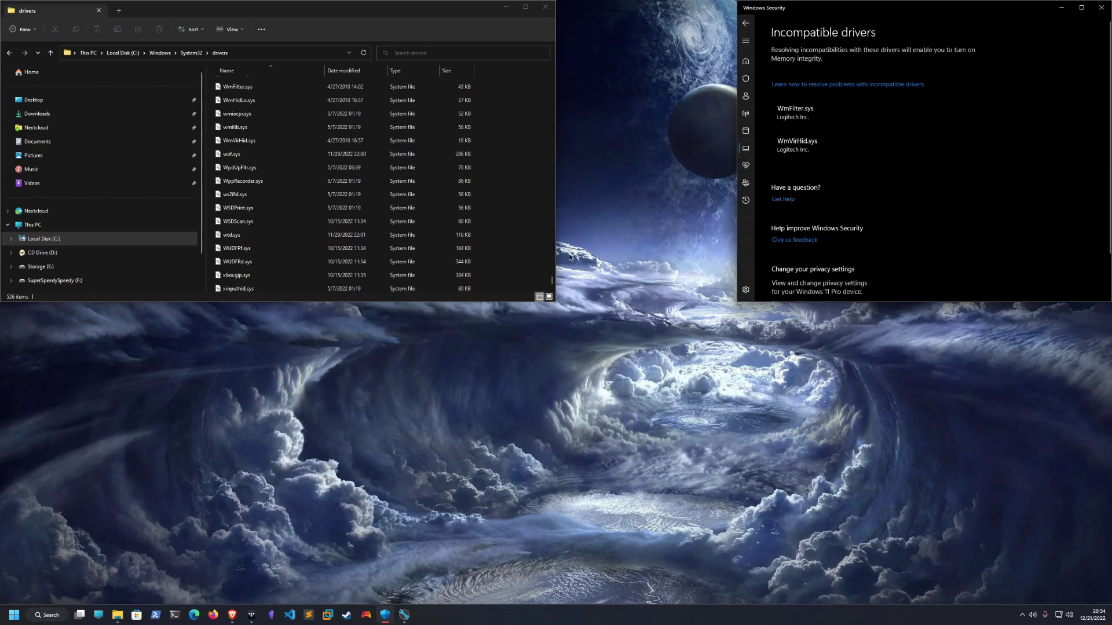
pyautogui.click(506, 6)
# Delete the PotPlayer and OBS Studio desktop shortcuts and bring back Driver Store Explorer and Brave.
pyautogui.moveTo(32, 105); pyautogui.dragTo(15, 14)
pyautogui.moveTo(16, 54); pyautogui.dragTo(15, 15)
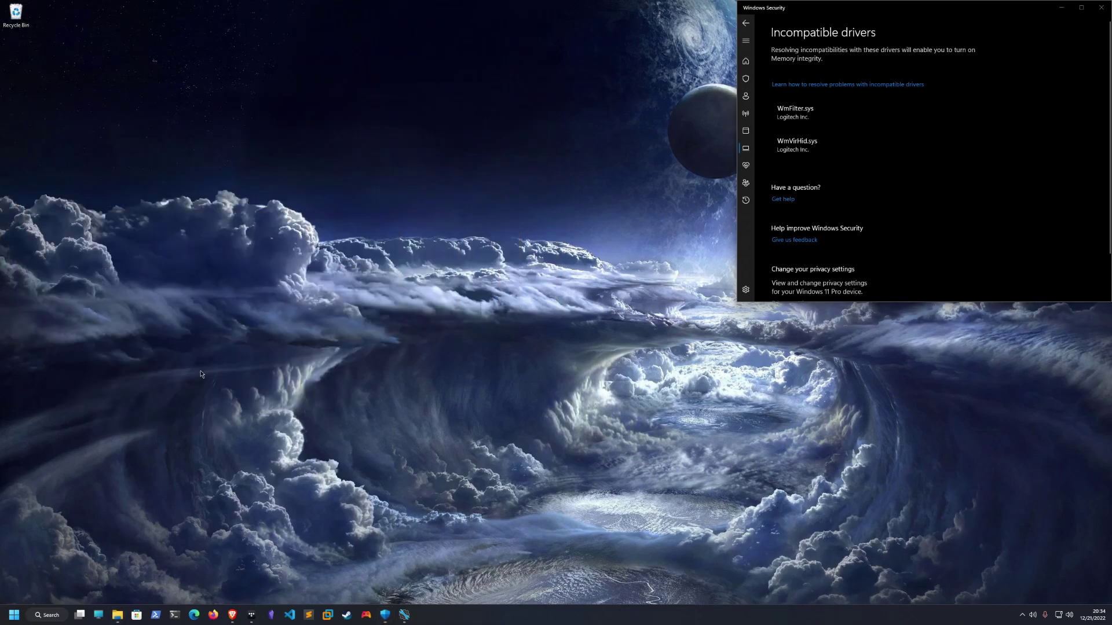
pyautogui.click(404, 615)
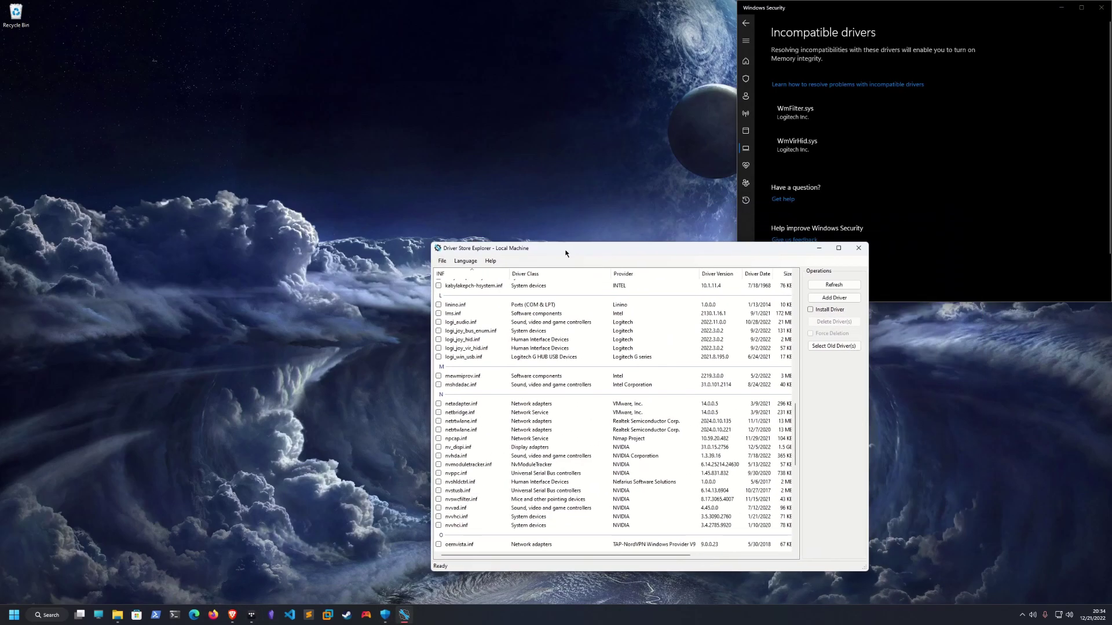
pyautogui.click(232, 615)
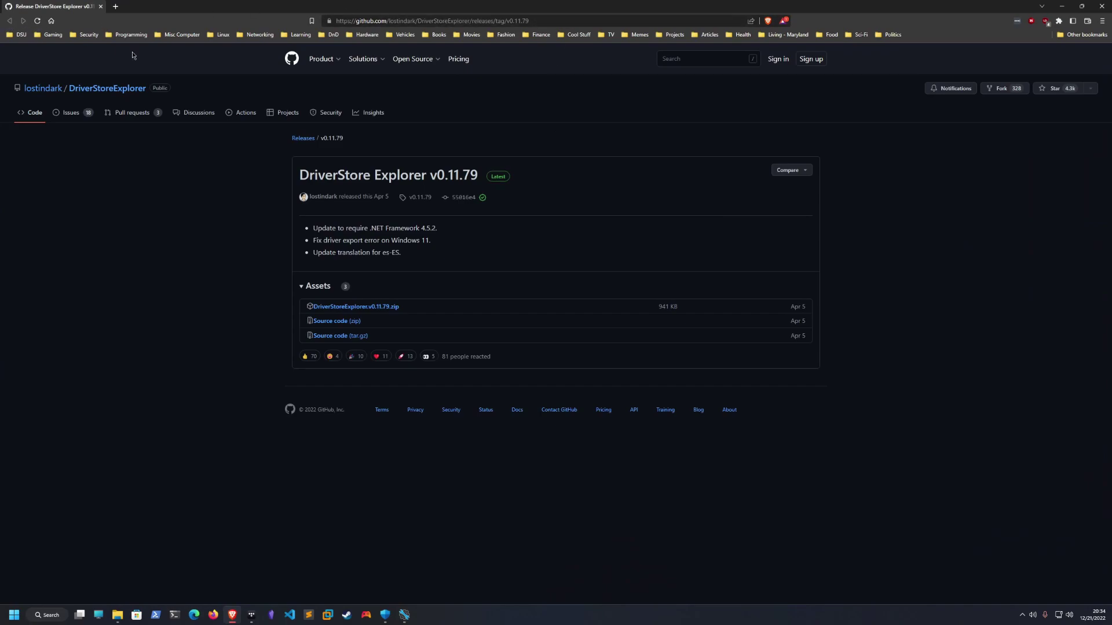
# Open the lostindark/DriverStoreExplorer repository and scroll through its README features and requirements.
pyautogui.click(113, 90)
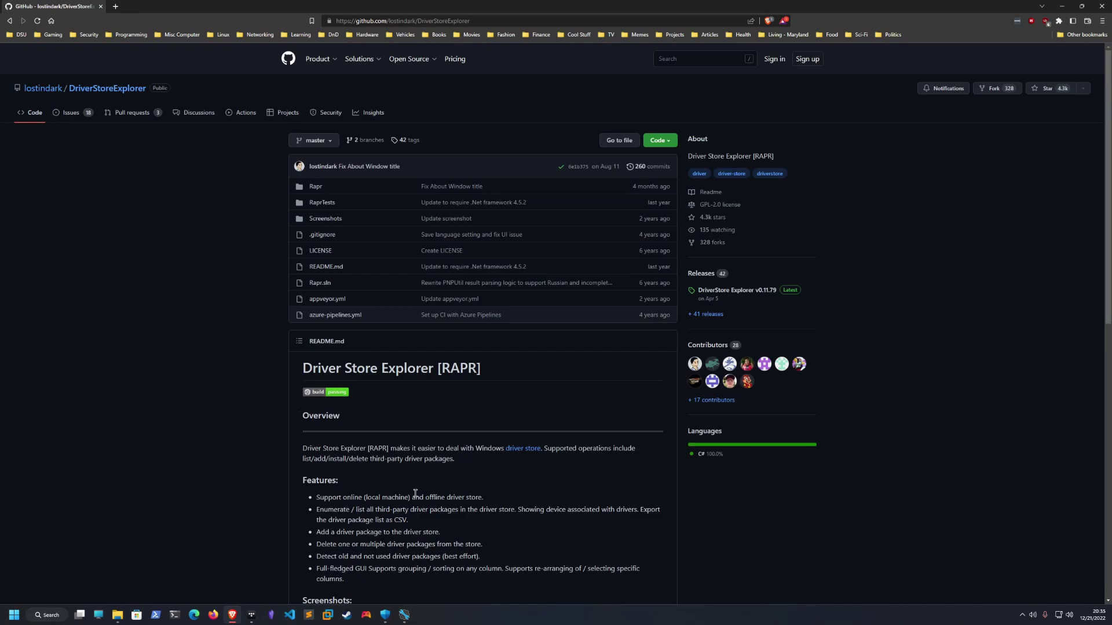
pyautogui.scroll(-5, 415, 493)
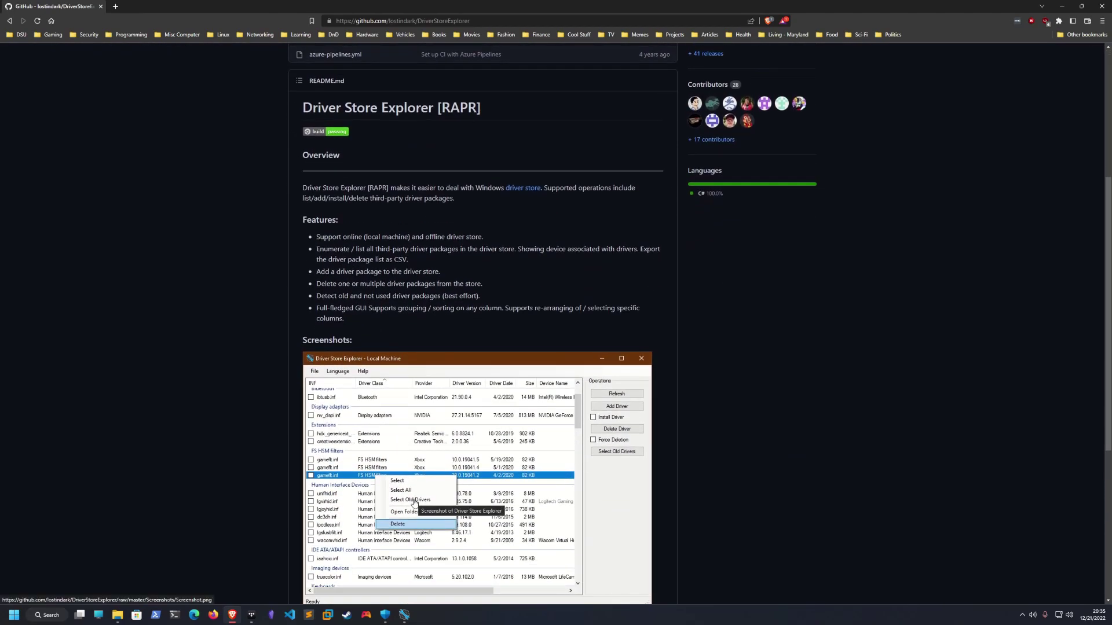
pyautogui.scroll(4, 415, 502)
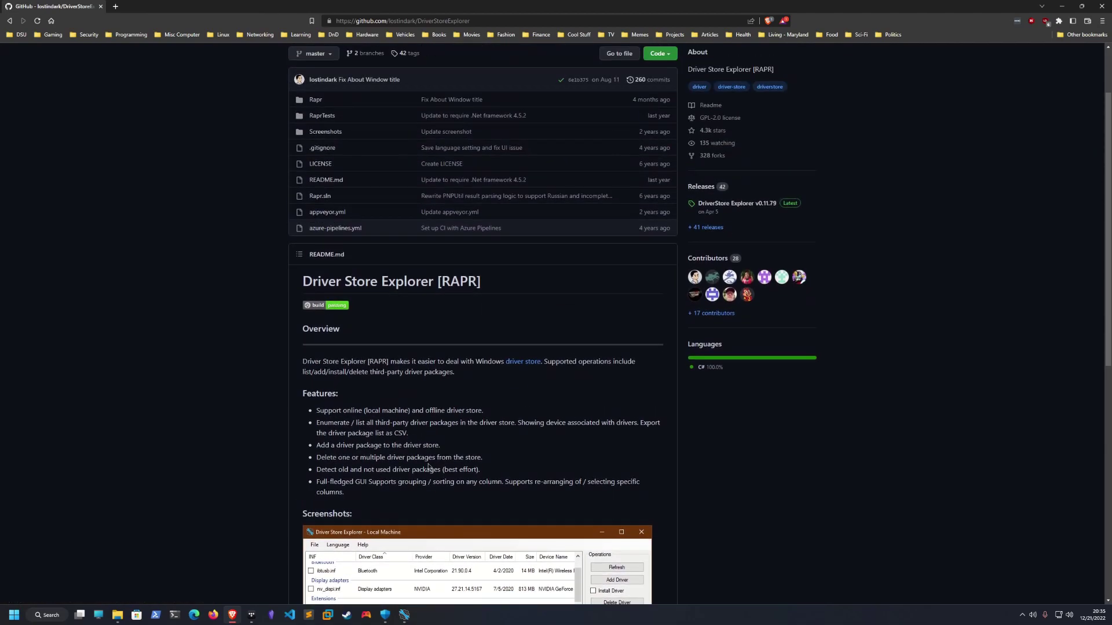
pyautogui.scroll(-7, 429, 467)
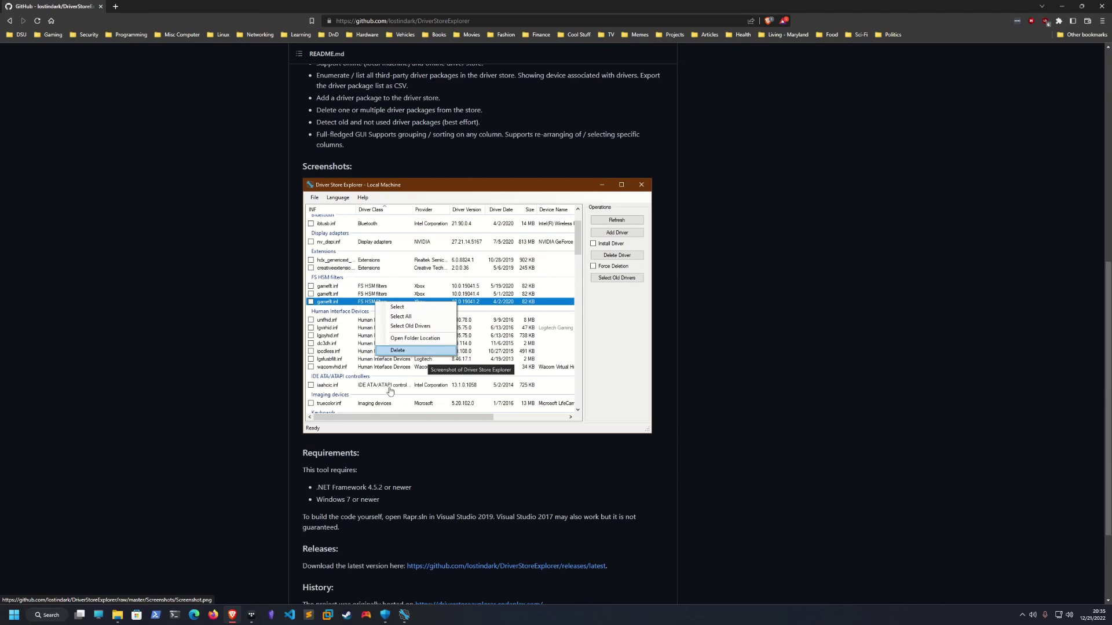
# Scroll to the wdcsam.inf WD Drive Management package and open its FileRepository folder location.
pyautogui.click(1062, 6)
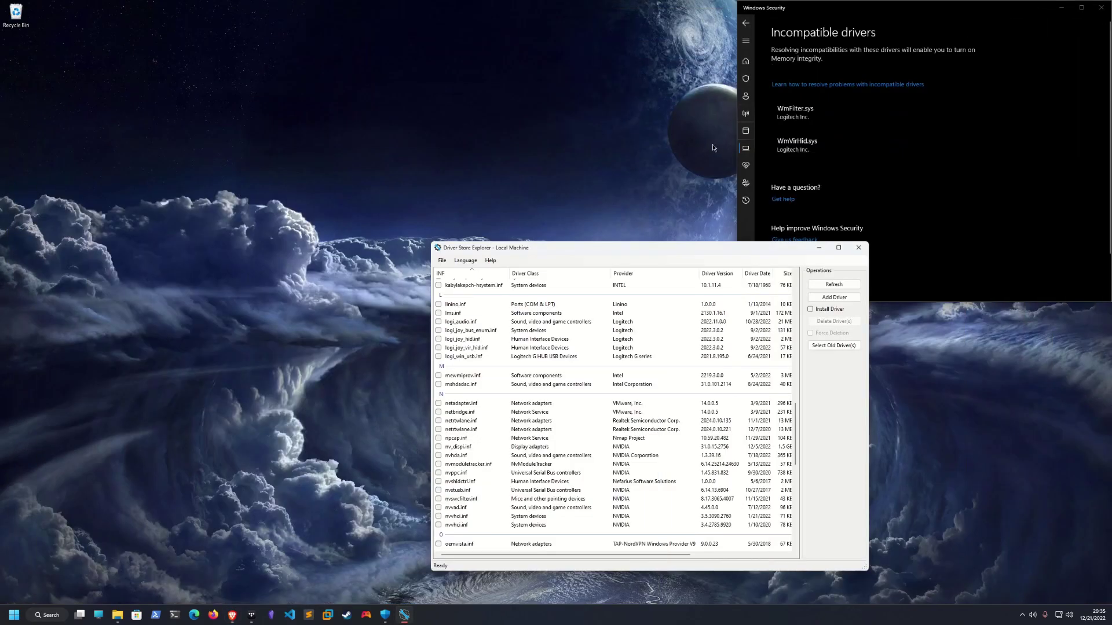
pyautogui.moveTo(707, 246); pyautogui.dragTo(529, 216)
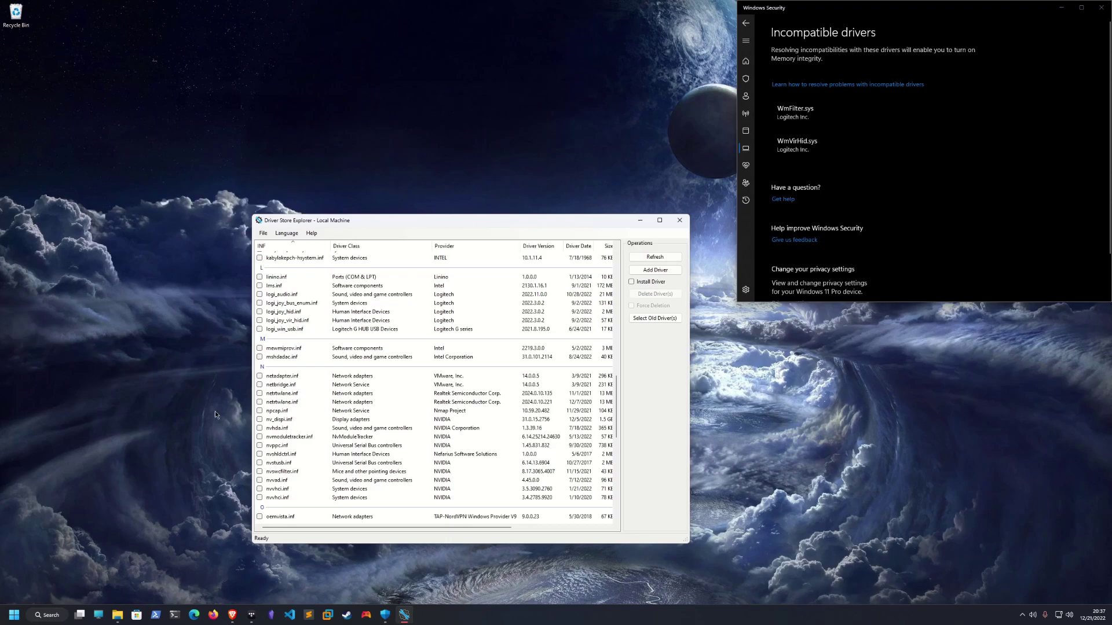
pyautogui.scroll(-15, 330, 447)
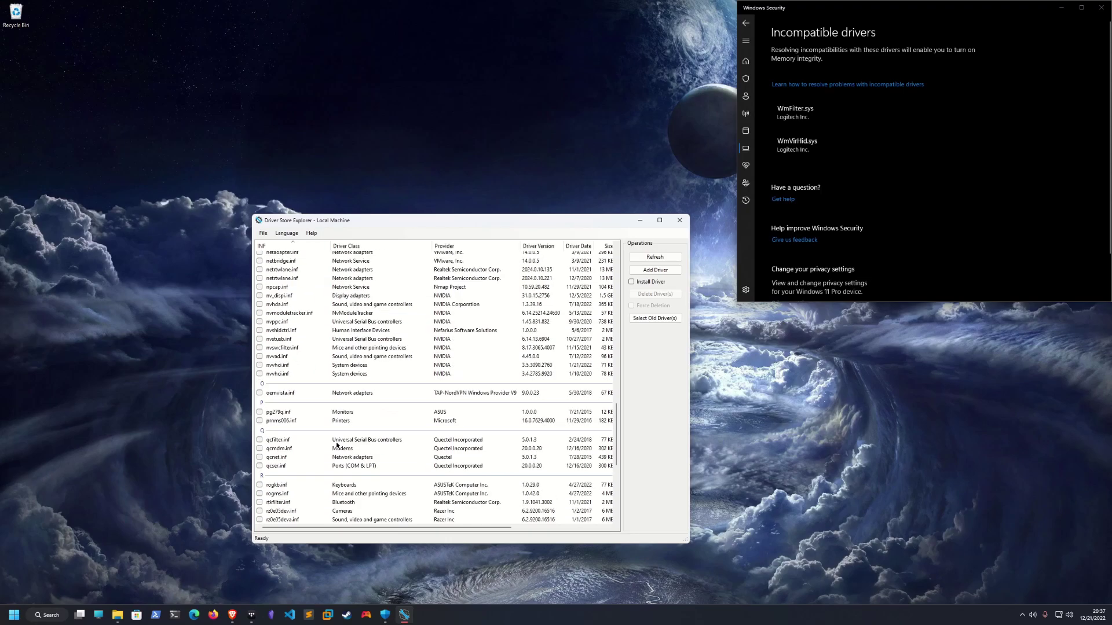
pyautogui.scroll(1, 359, 447)
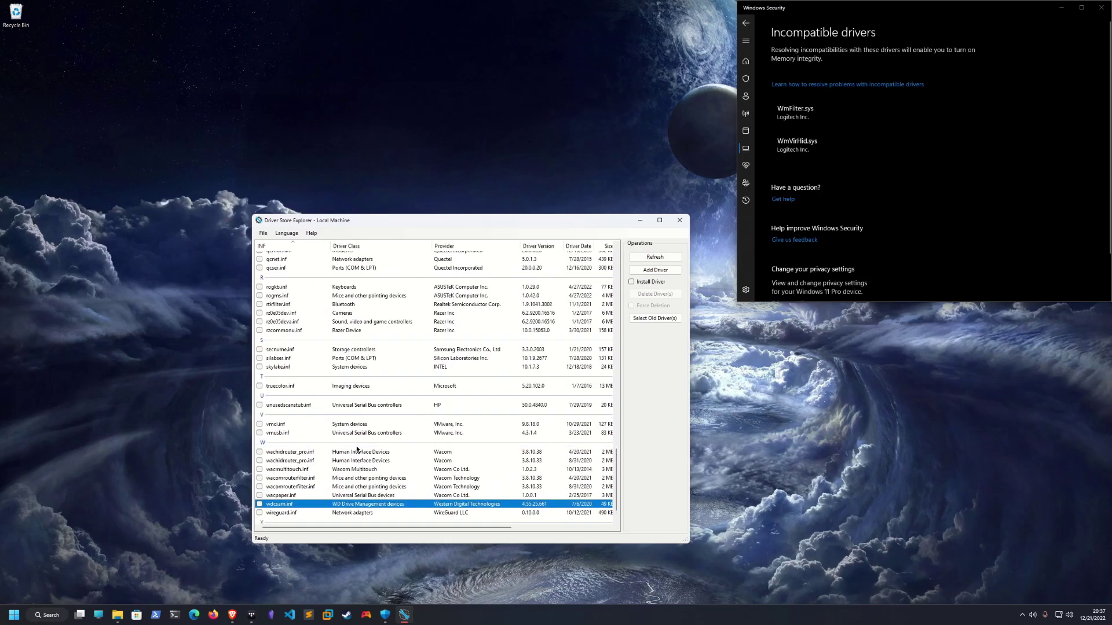
pyautogui.scroll(-1, 359, 447)
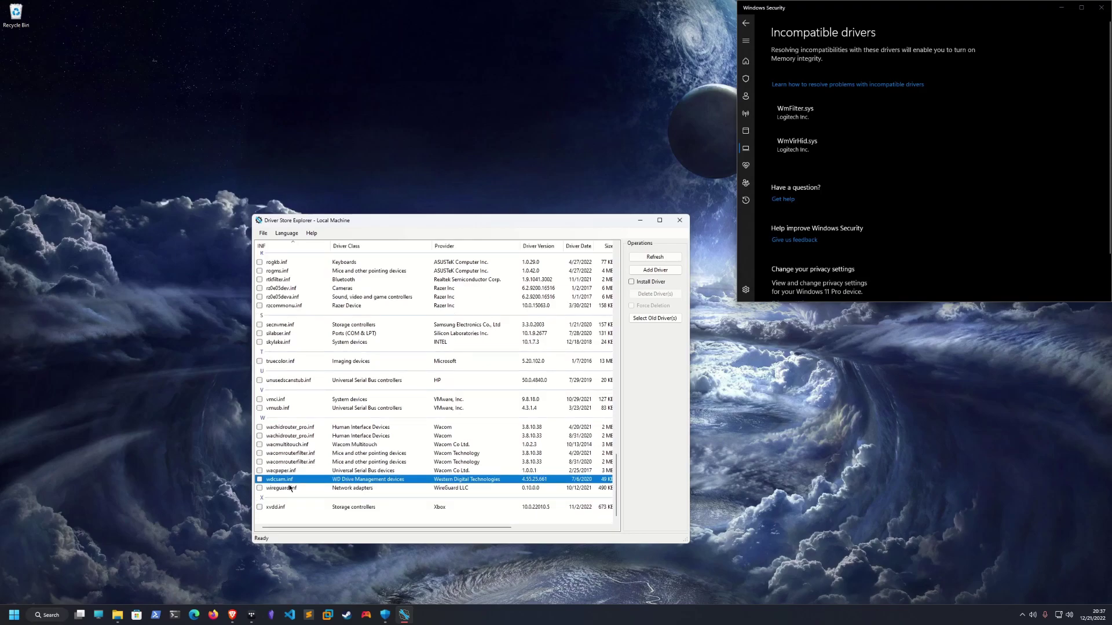
pyautogui.rightClick(290, 489)
pyautogui.click(522, 161)
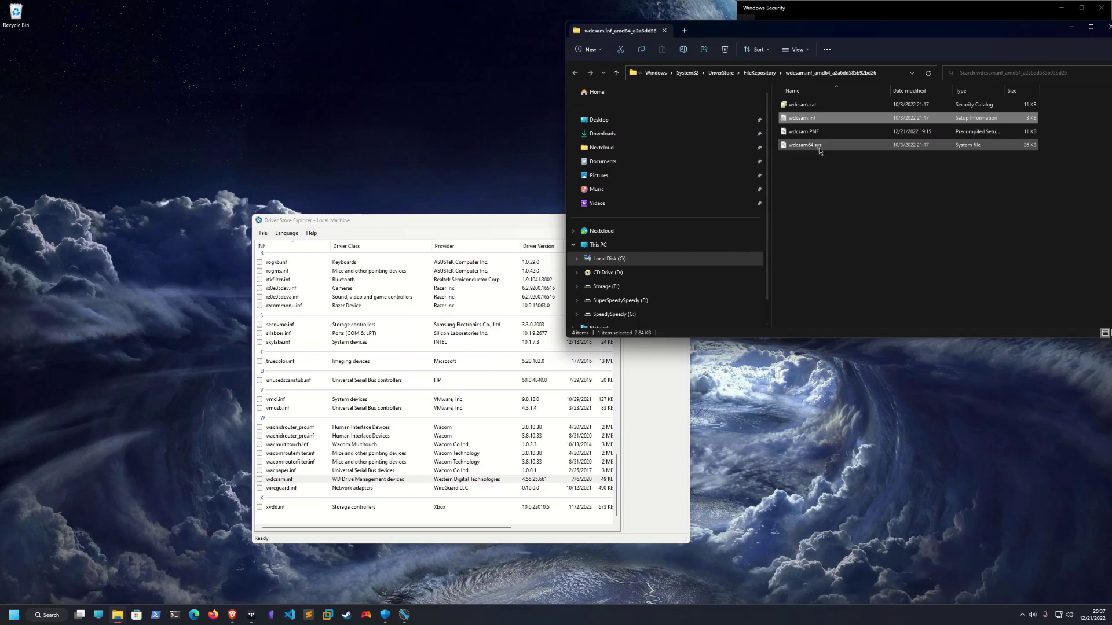
# Attempt to delete wdcsam64.sys, then cancel when TrustedInstaller permission blocks the deletion.
pyautogui.click(835, 163)
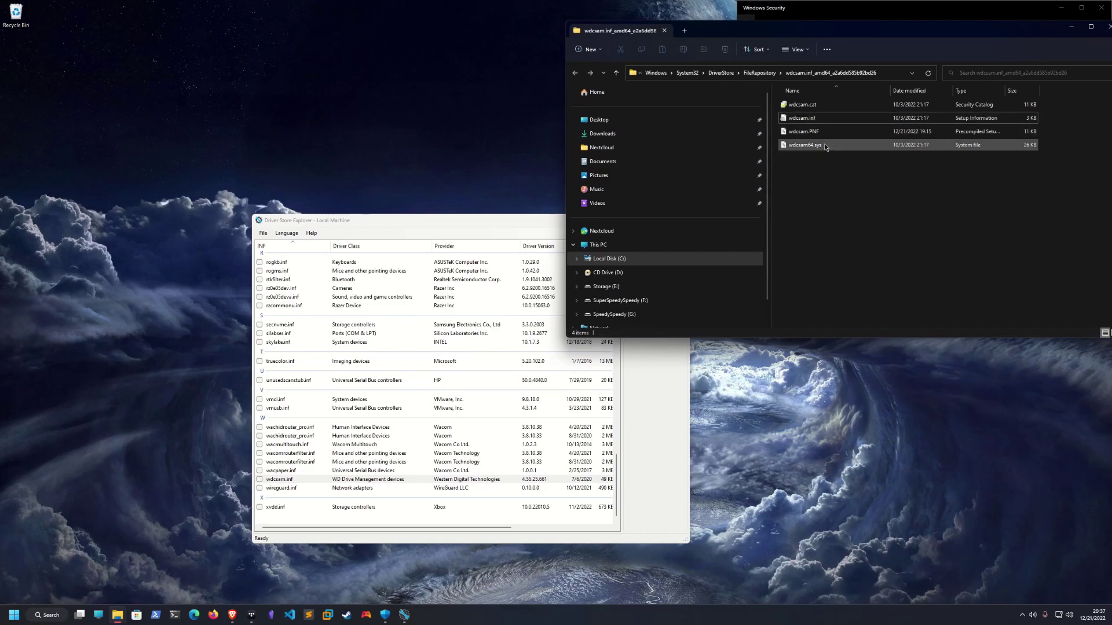
pyautogui.moveTo(821, 149)
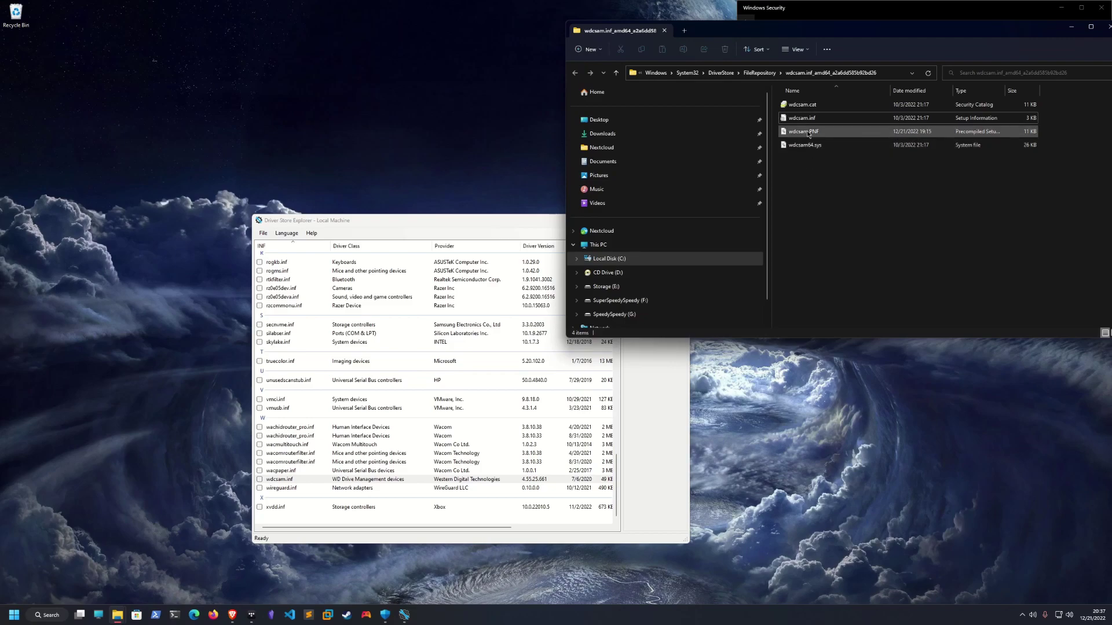
pyautogui.click(809, 147)
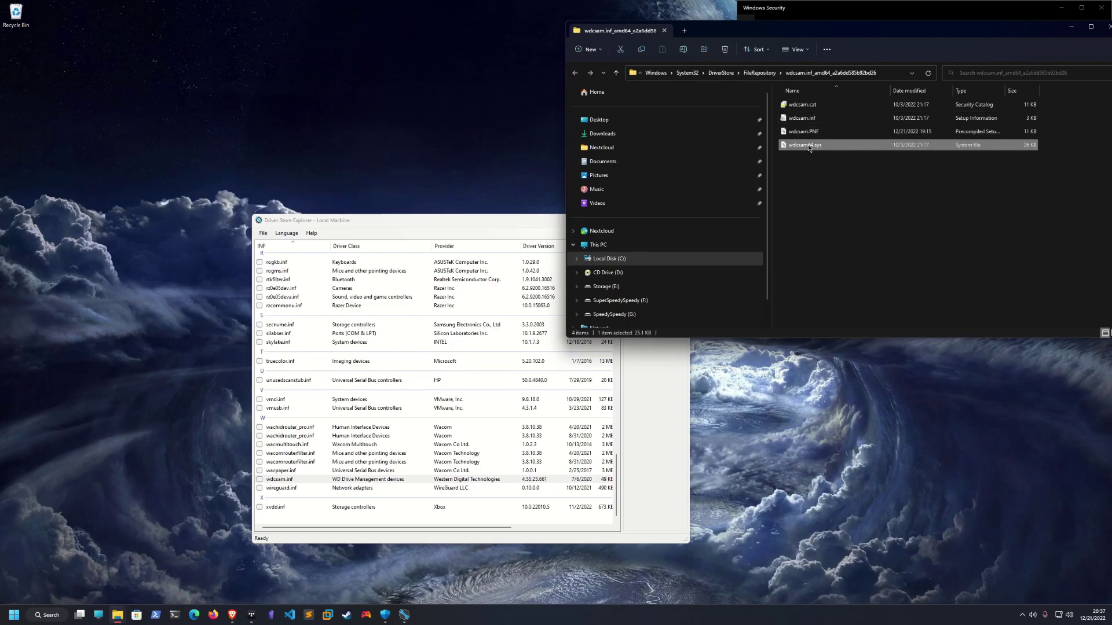
pyautogui.press('Delete')
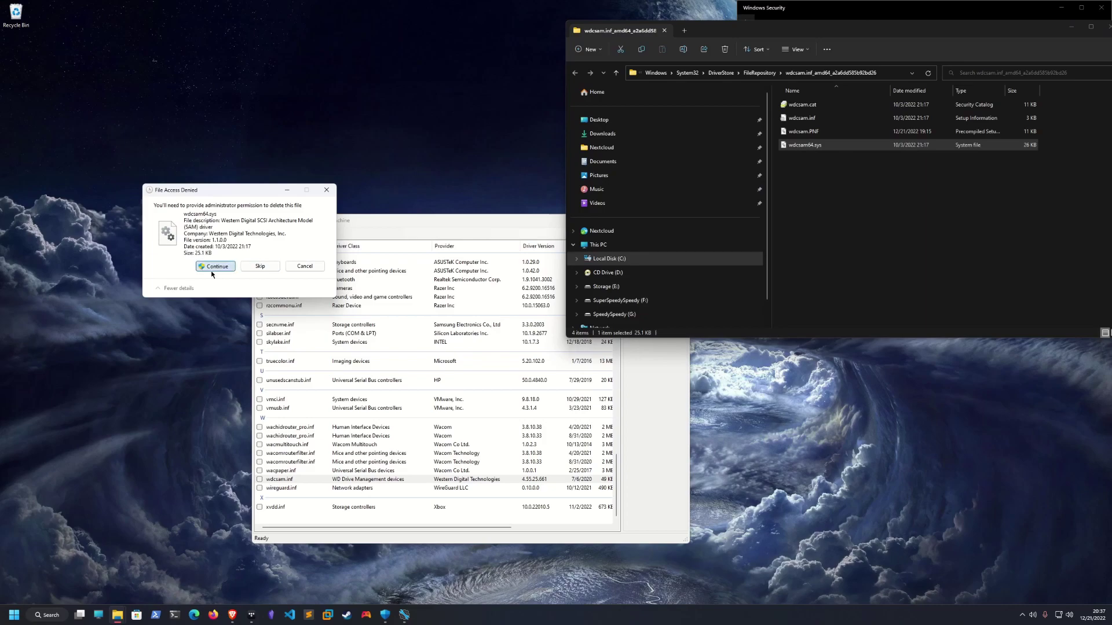
pyautogui.click(217, 269)
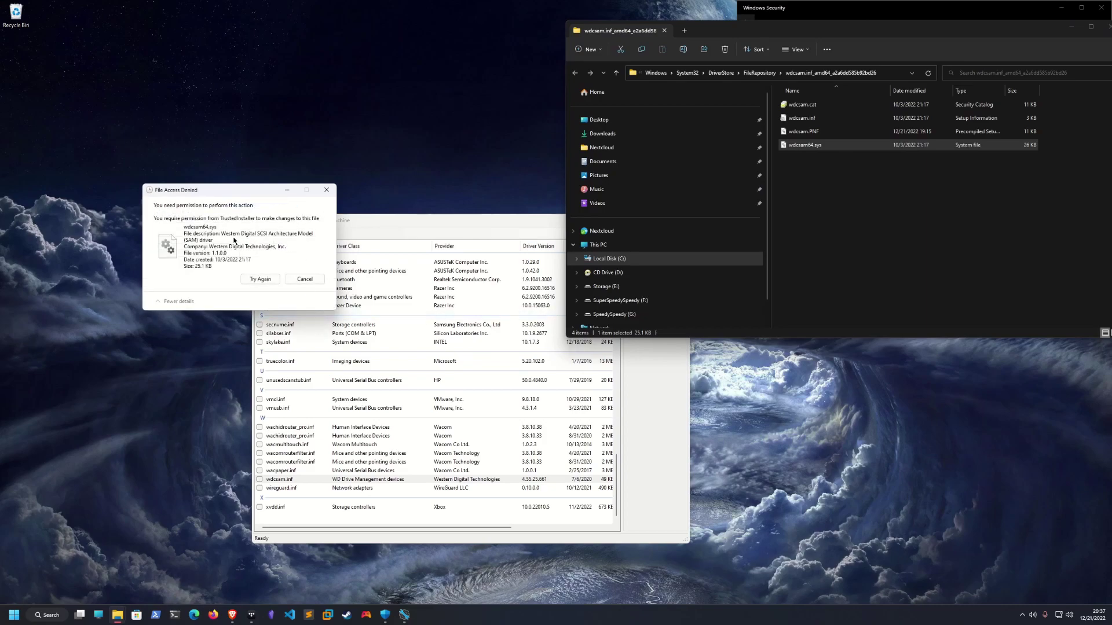
pyautogui.click(305, 279)
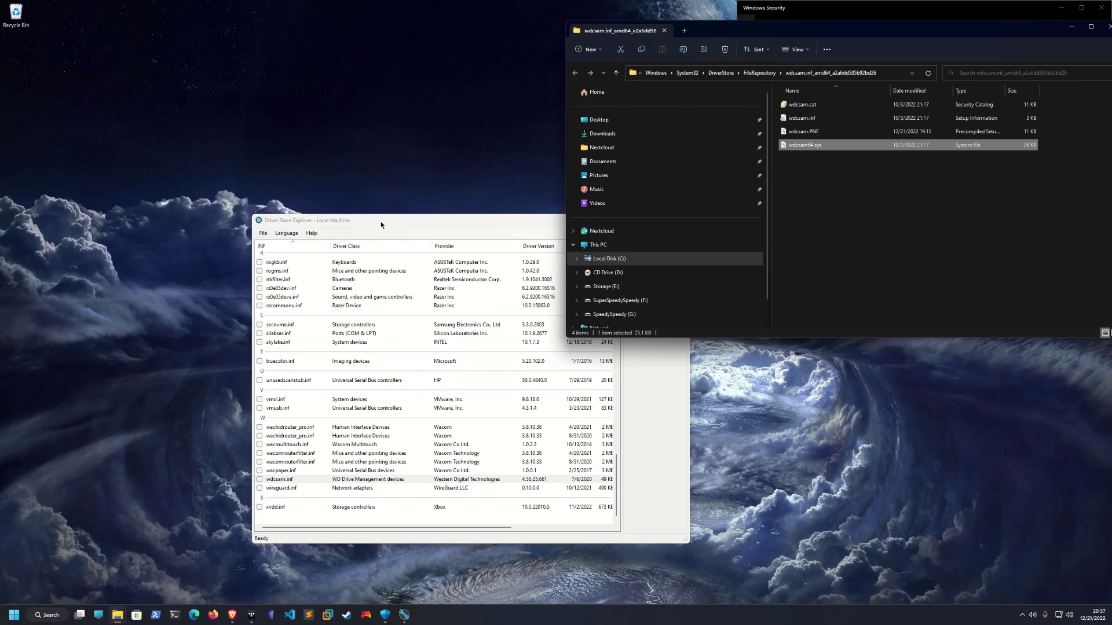
# Revisit the wdcsam.inf package's actions menu without choosing anything, then bring up the Start menu.
pyautogui.moveTo(381, 226); pyautogui.dragTo(334, 231)
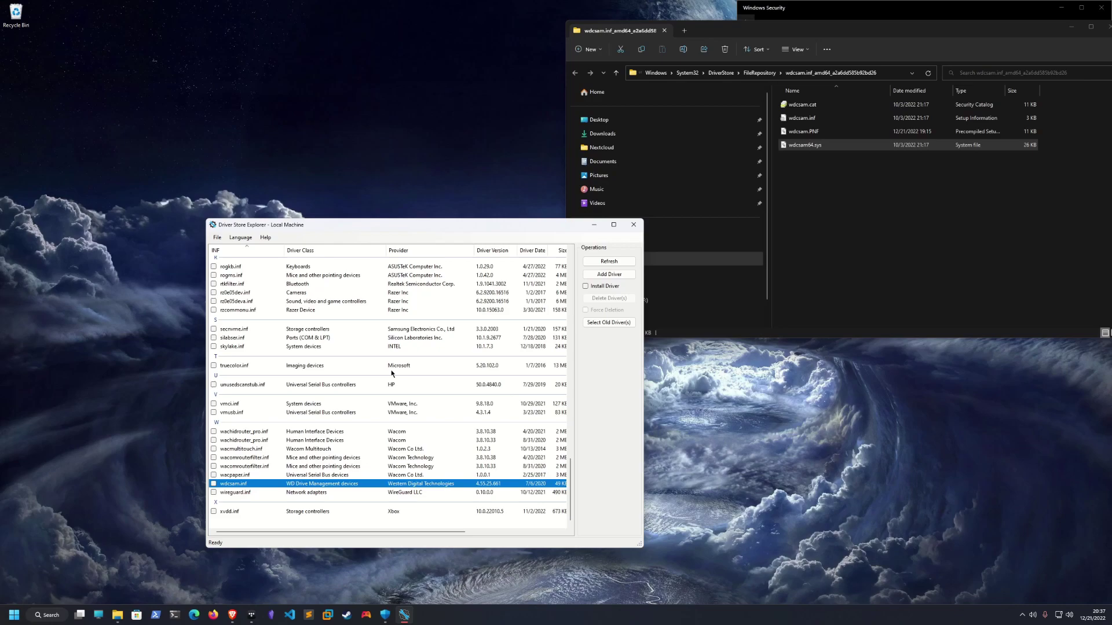
pyautogui.rightClick(473, 486)
pyautogui.click(615, 468)
pyautogui.click(13, 614)
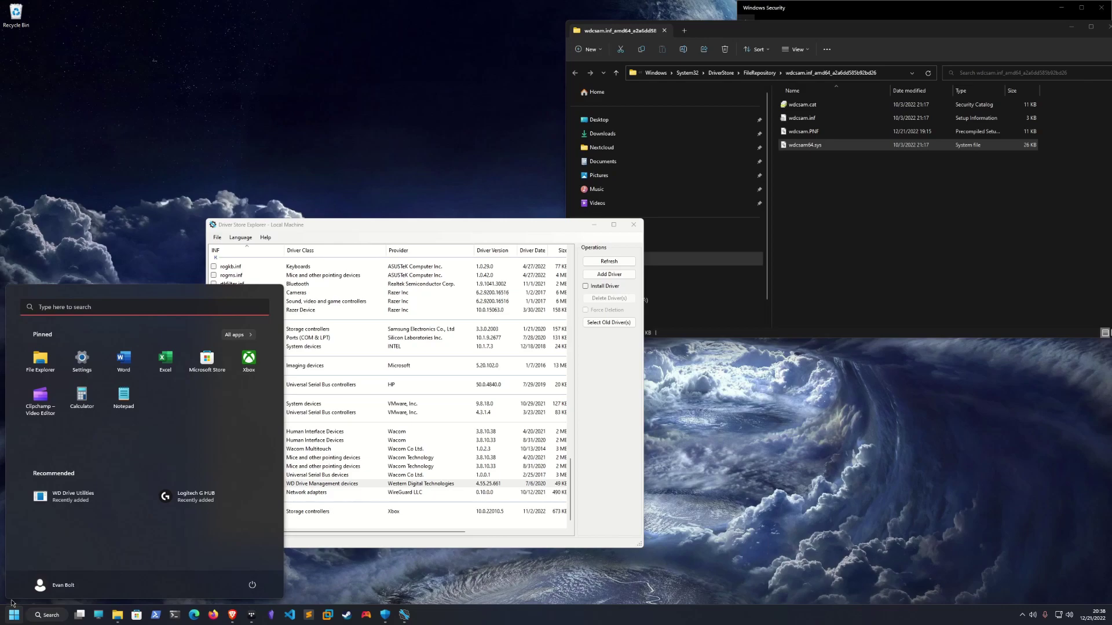
# Launch Device Manager, inspect the WDC drive under Disk drives without uninstalling it, then minimize it.
pyautogui.write('device manager')
pyautogui.press('Return')
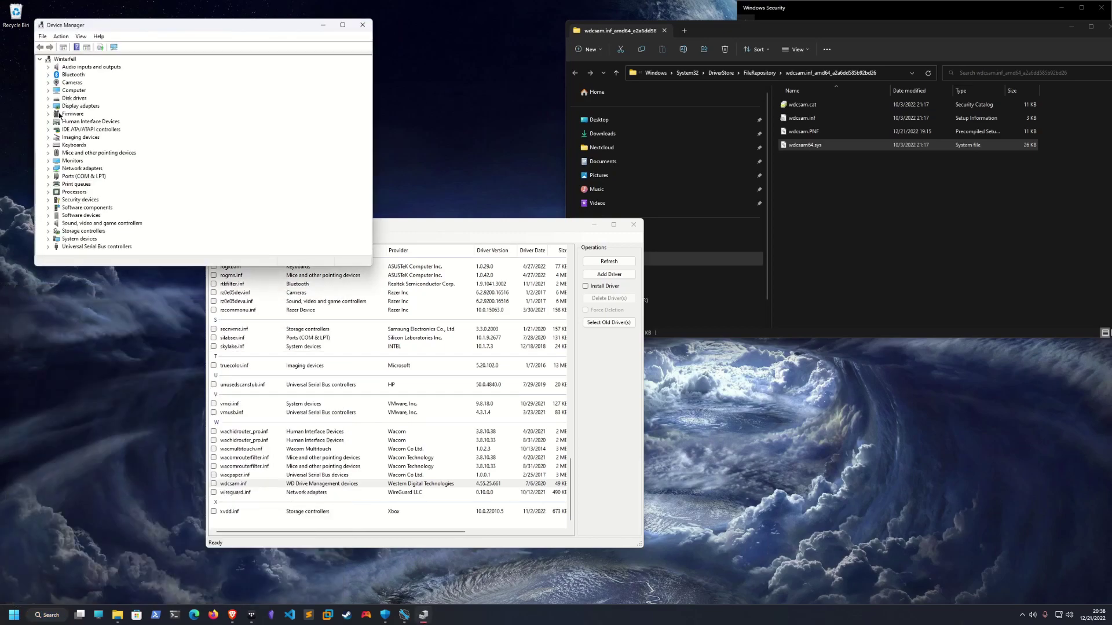
pyautogui.click(48, 98)
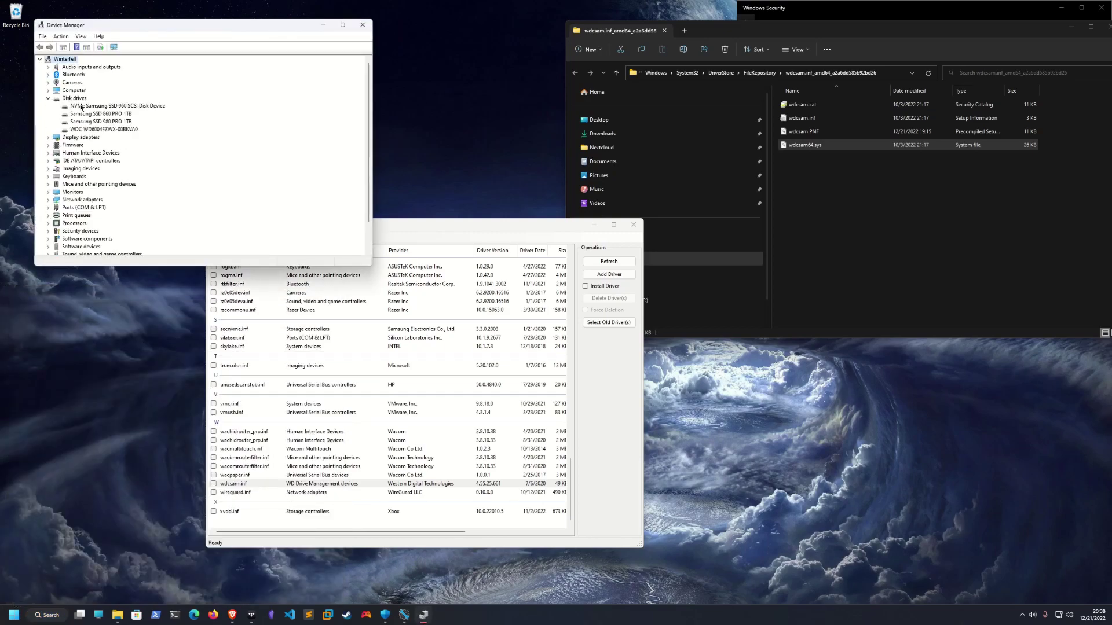
pyautogui.rightClick(92, 131)
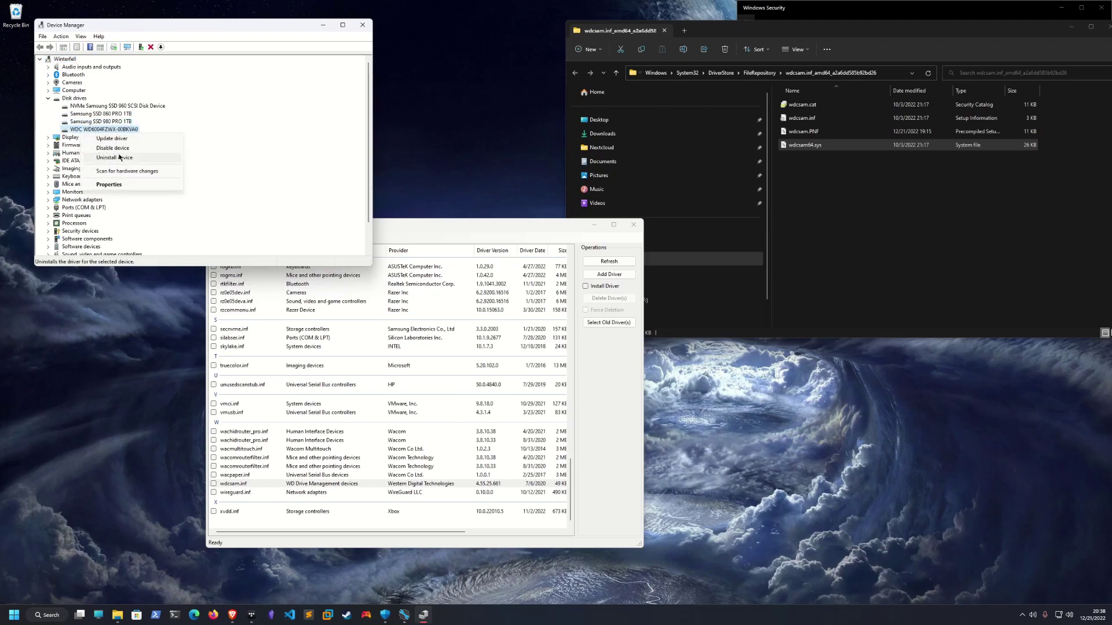
pyautogui.click(207, 137)
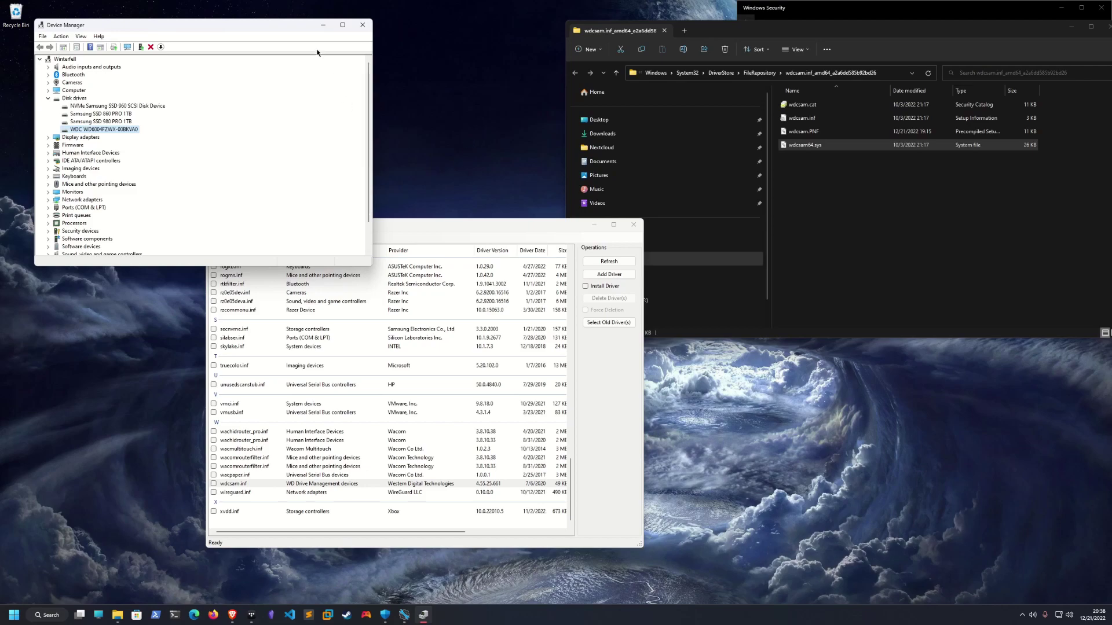
pyautogui.click(324, 24)
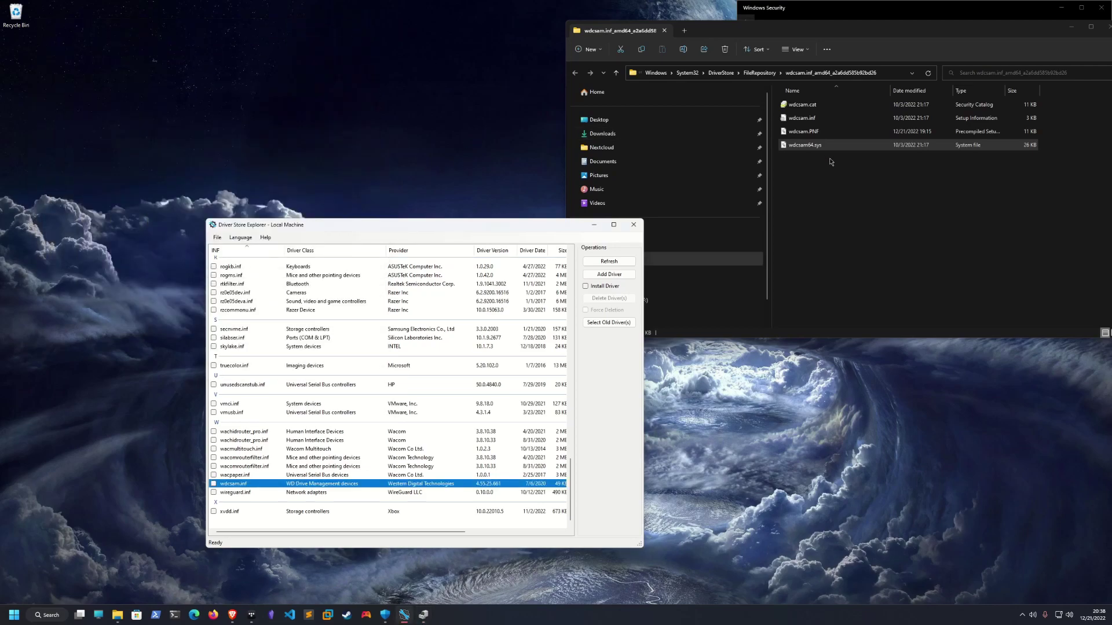
# Select the wdcsam.inf package, shift Driver Store Explorer left, and return to Windows Security's Incompatible drivers page.
pyautogui.click(829, 162)
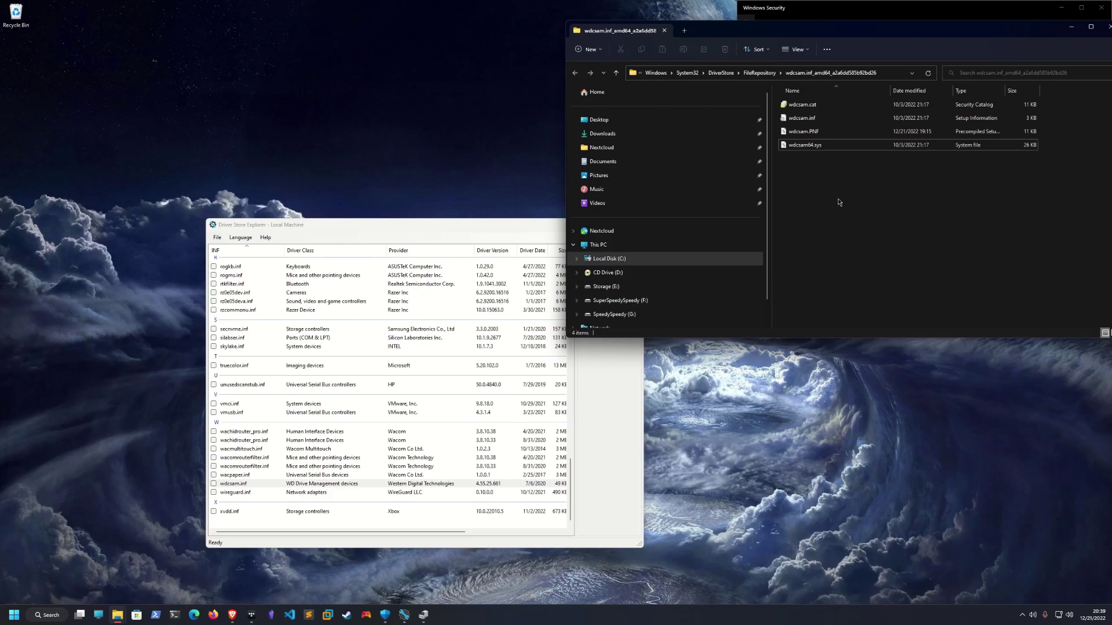
pyautogui.click(503, 484)
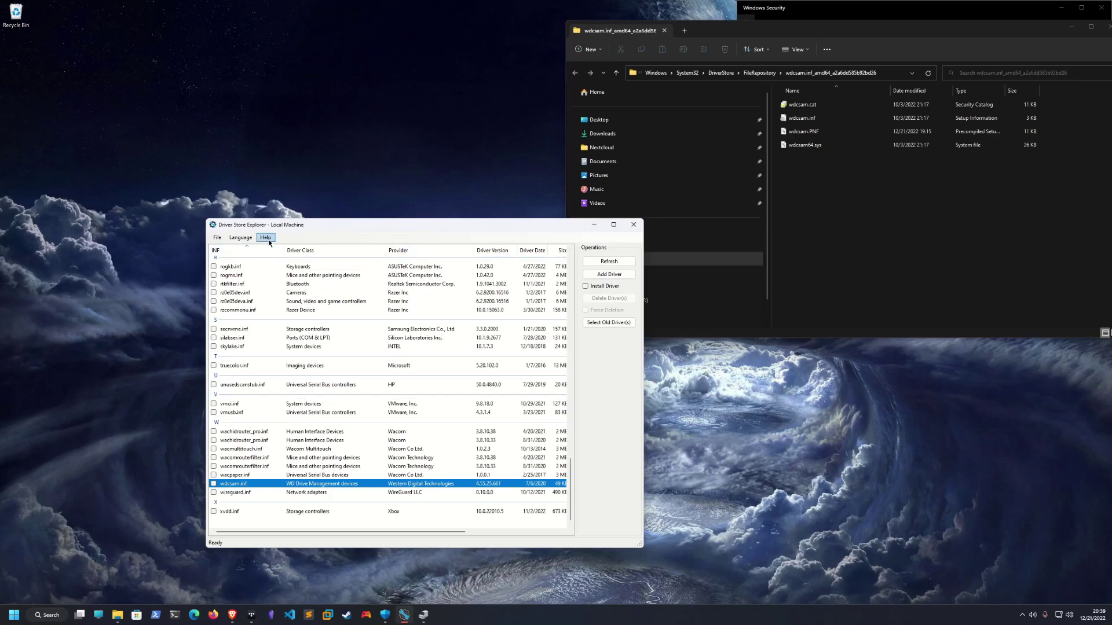
pyautogui.moveTo(280, 230); pyautogui.dragTo(185, 146)
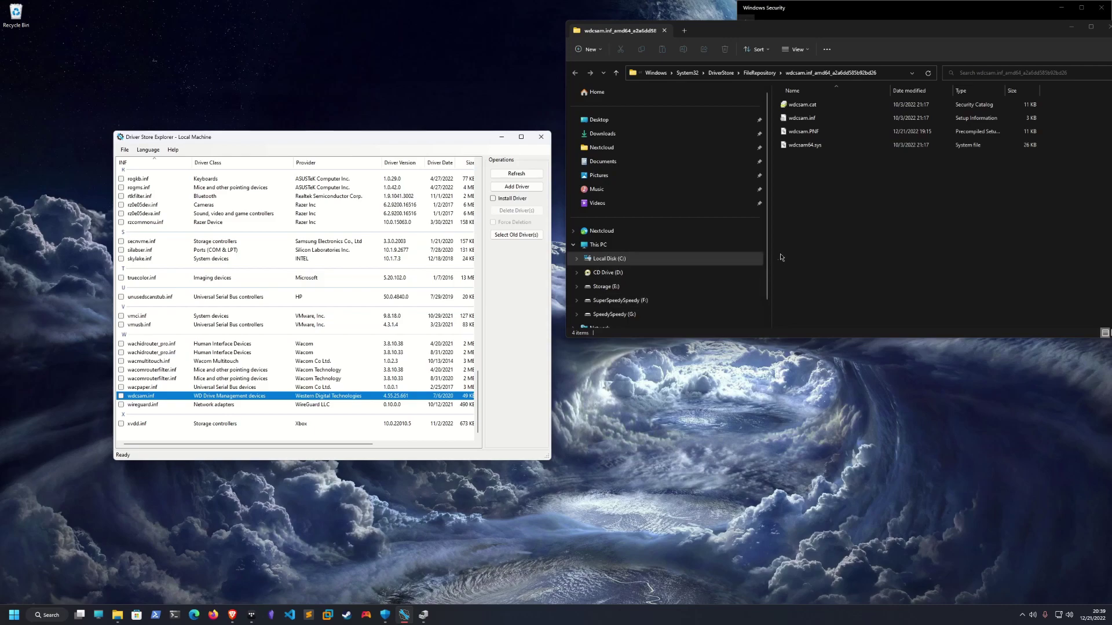
pyautogui.click(915, 16)
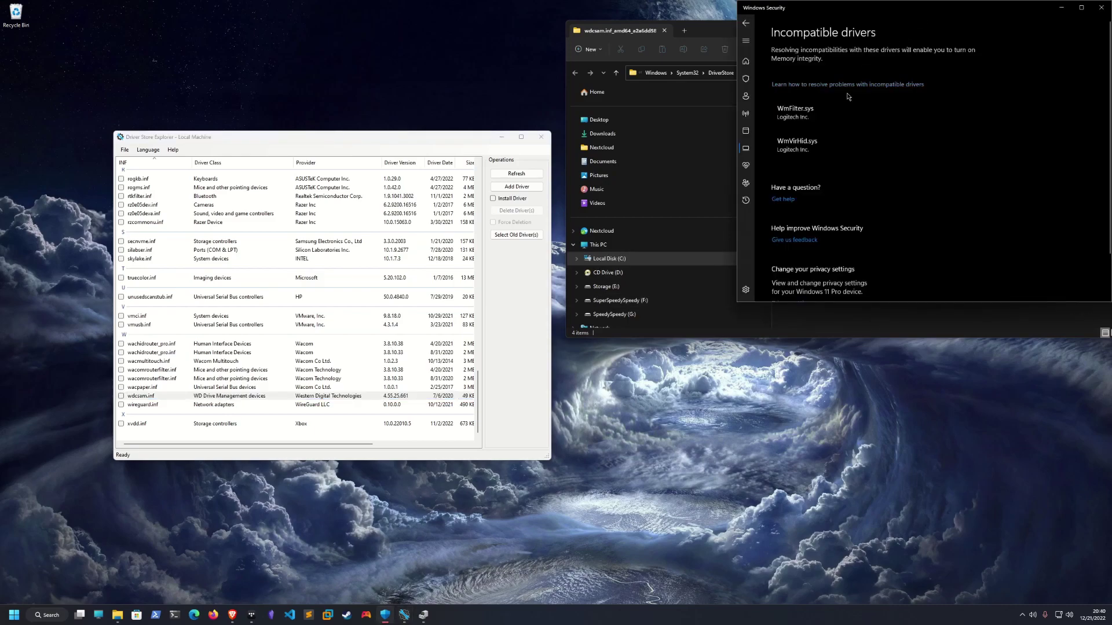
# Expand WmFilter.sys and WmVirHid.sys (Logitech, 5.9.129.0) and compare them with the logi driver packages.
pyautogui.click(836, 111)
pyautogui.click(836, 161)
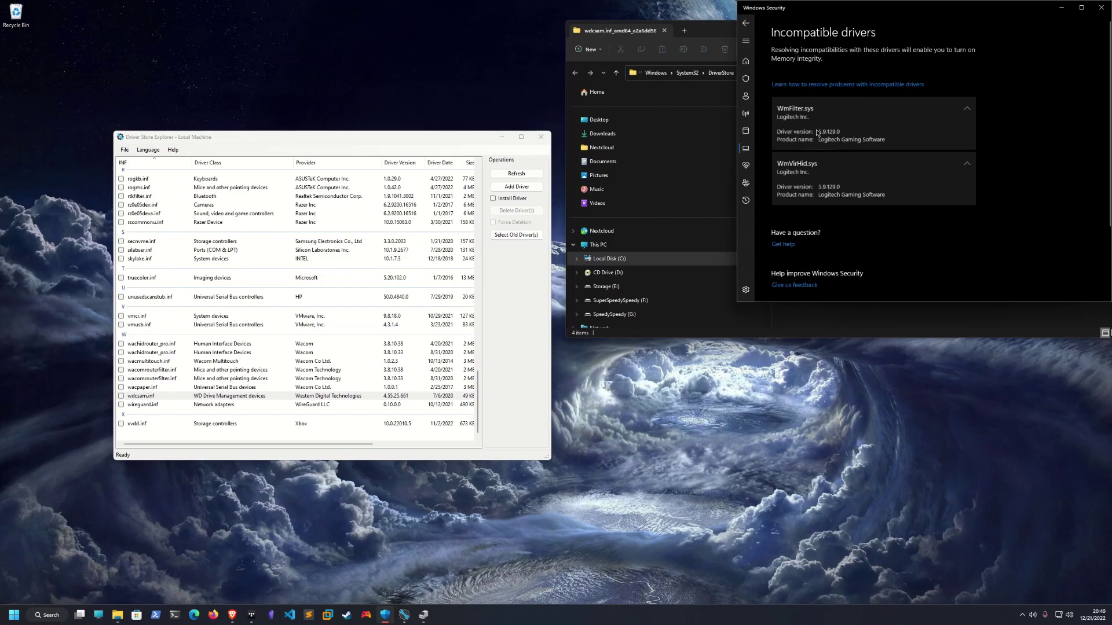
pyautogui.click(654, 218)
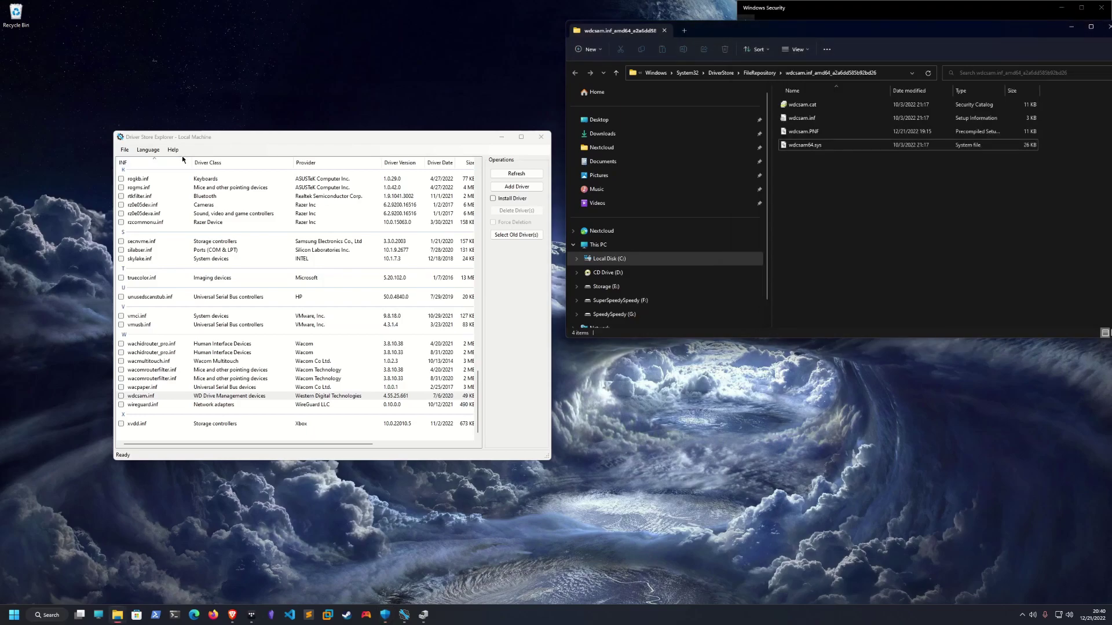
pyautogui.scroll(10, 282, 265)
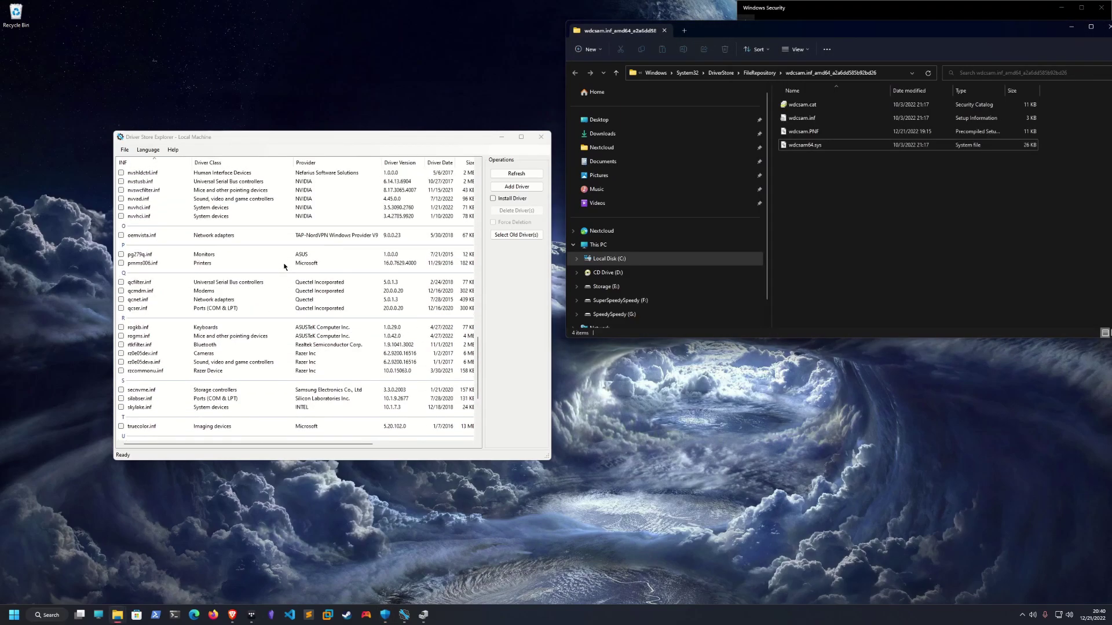
pyautogui.scroll(2, 289, 263)
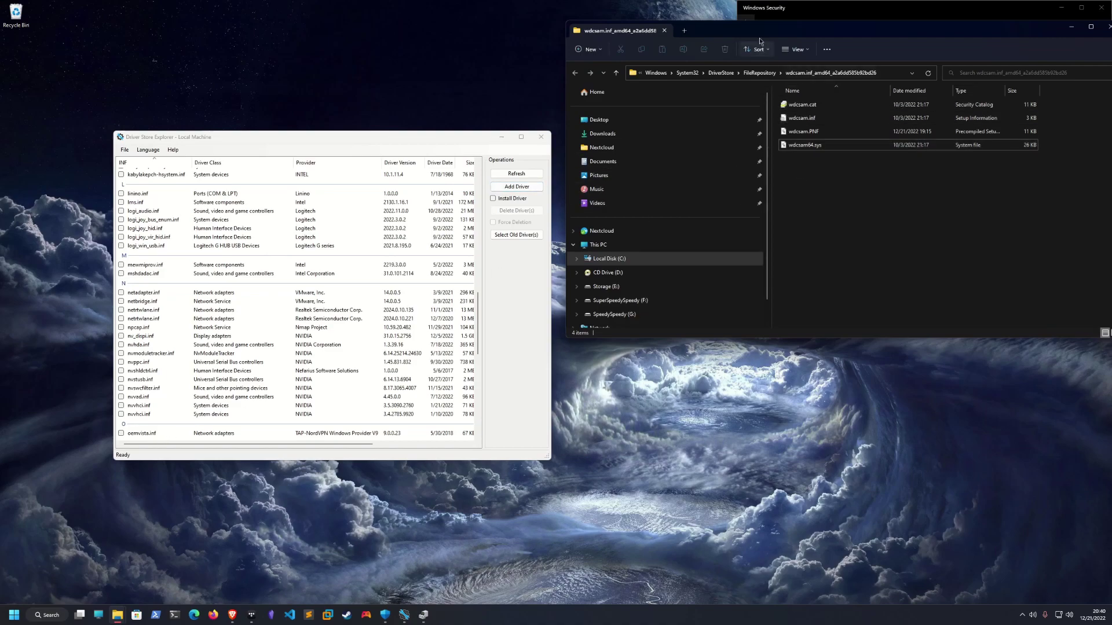
pyautogui.click(824, 13)
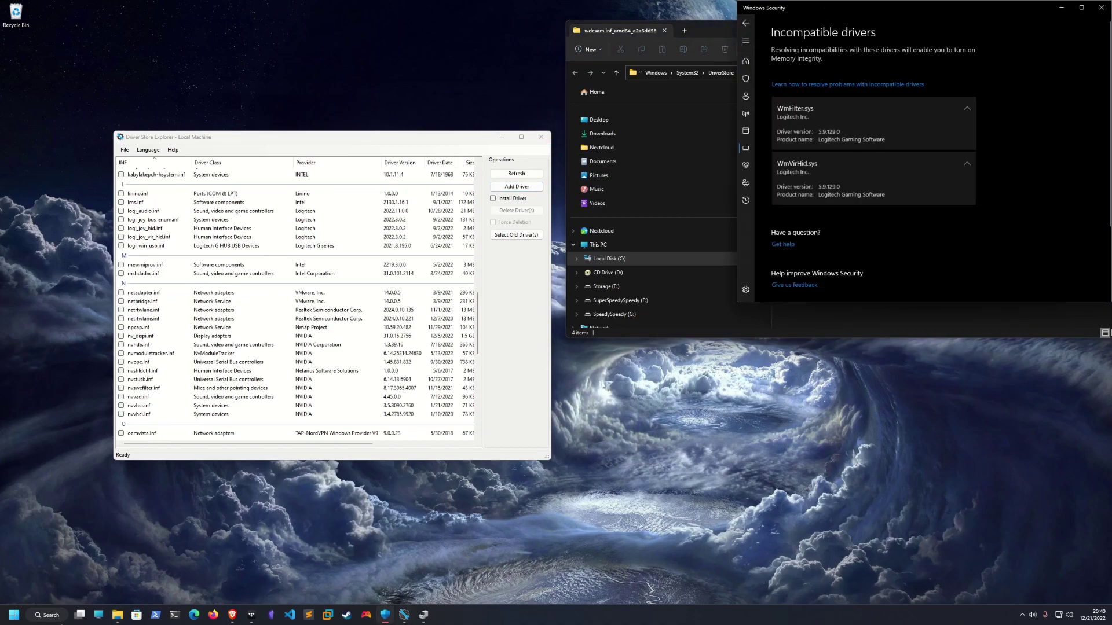
pyautogui.click(116, 612)
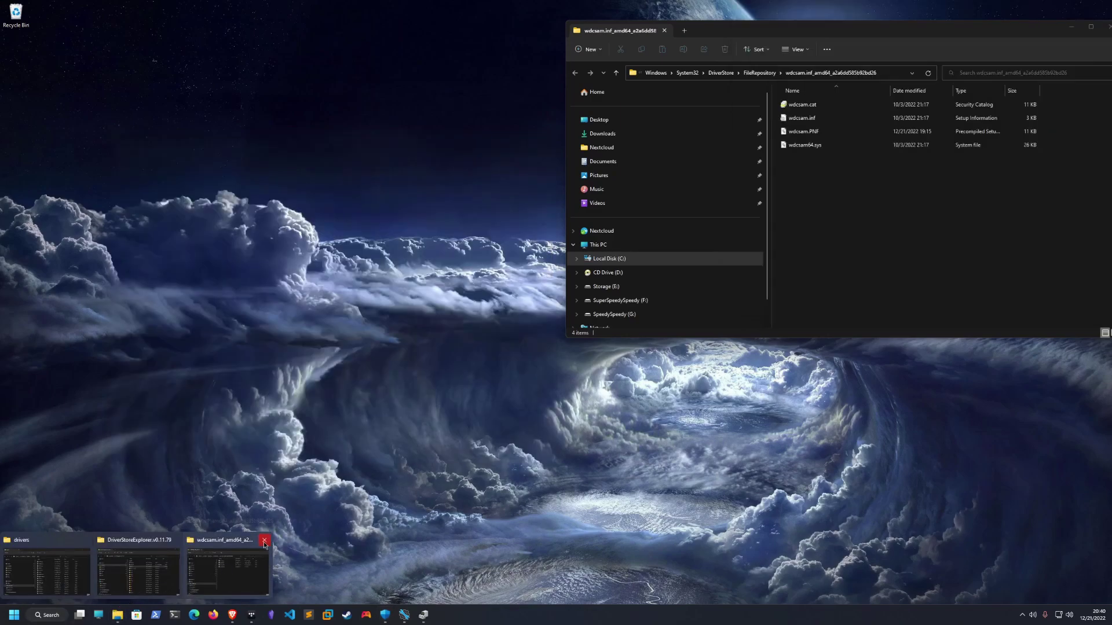
# Close the wdcsam folder window and select the Logitech Wm*.sys files in the System32 drivers folder.
pyautogui.click(264, 540)
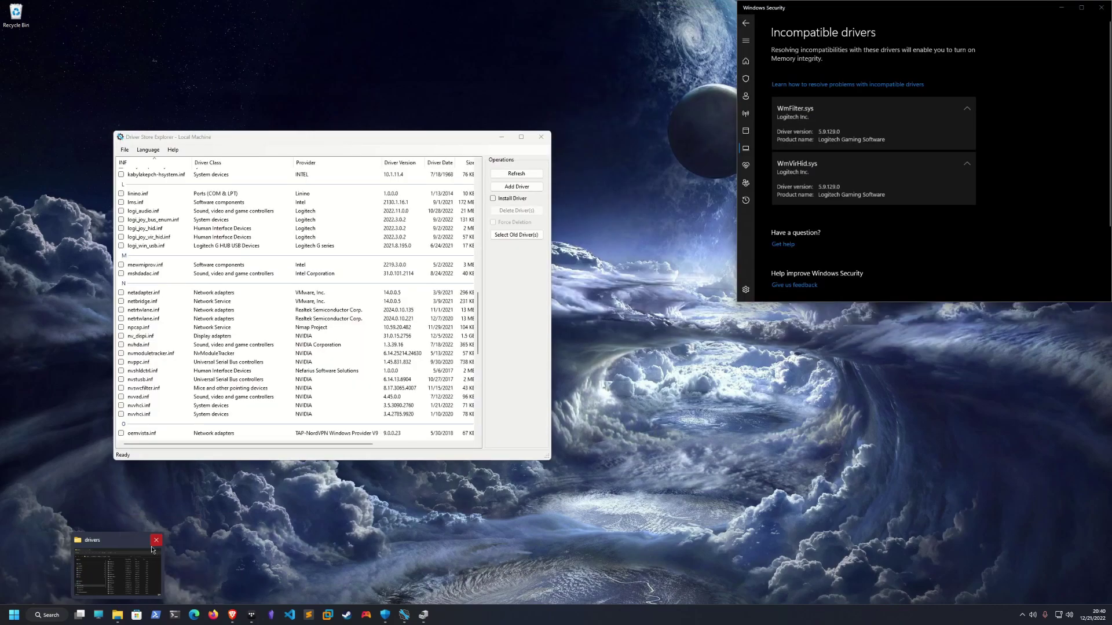
pyautogui.click(73, 568)
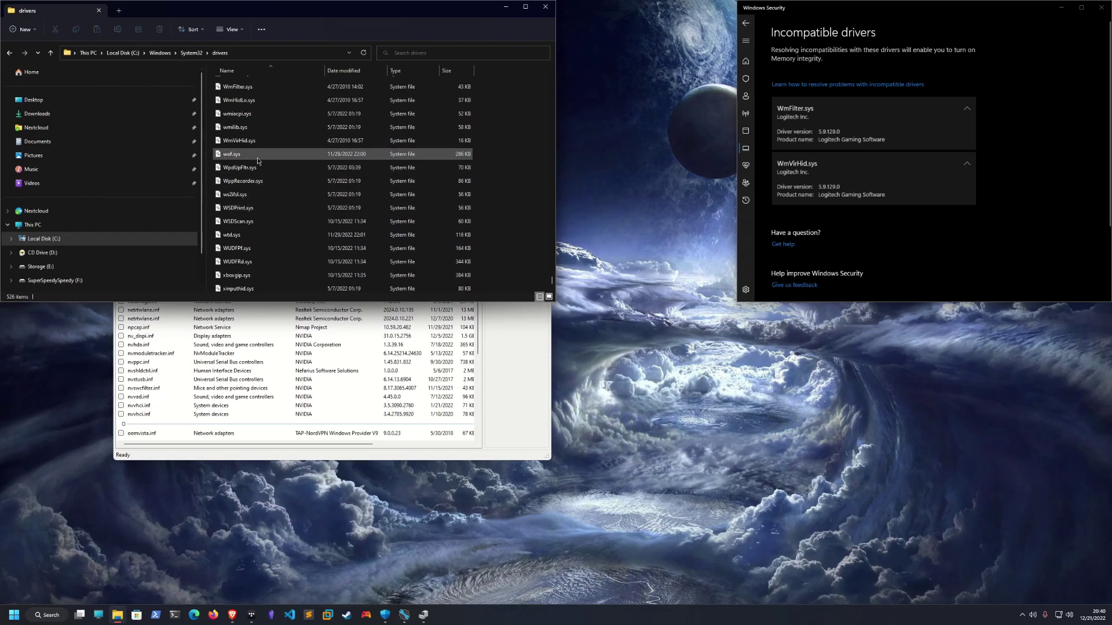
pyautogui.click(253, 142)
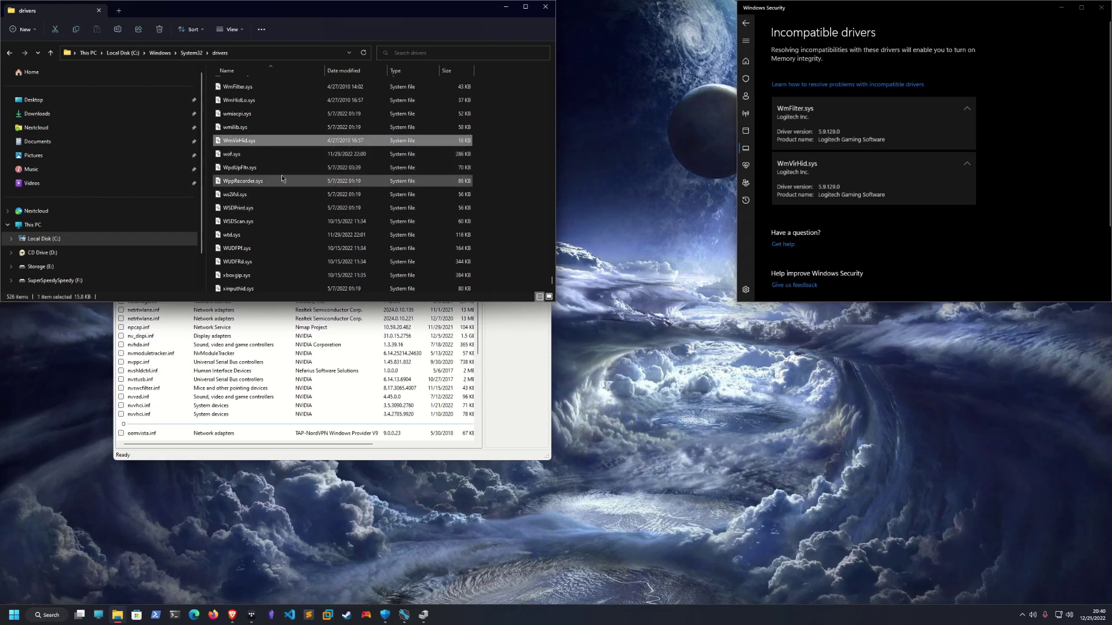
pyautogui.scroll(1, 282, 175)
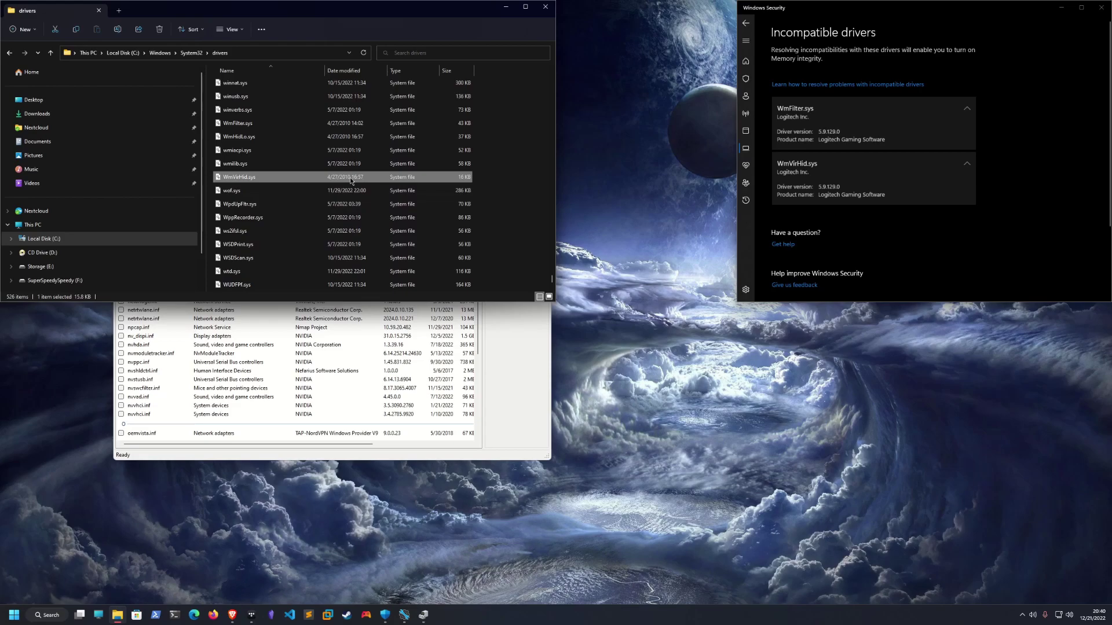
pyautogui.moveTo(312, 139)
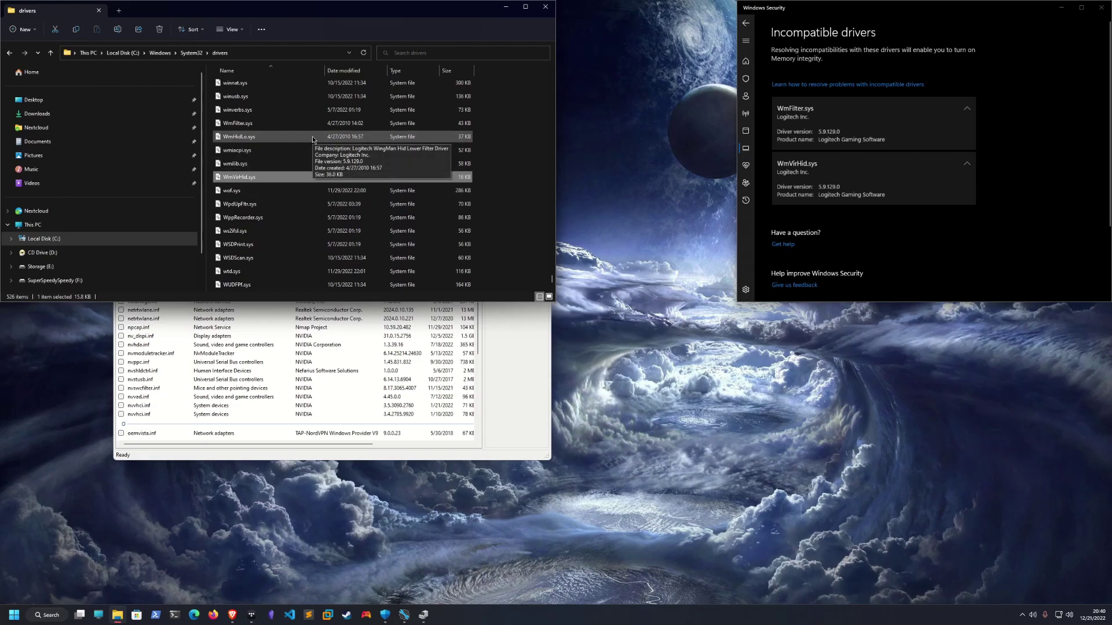
pyautogui.keyDown('ctrl'); pyautogui.click(312, 137); pyautogui.keyUp('ctrl')
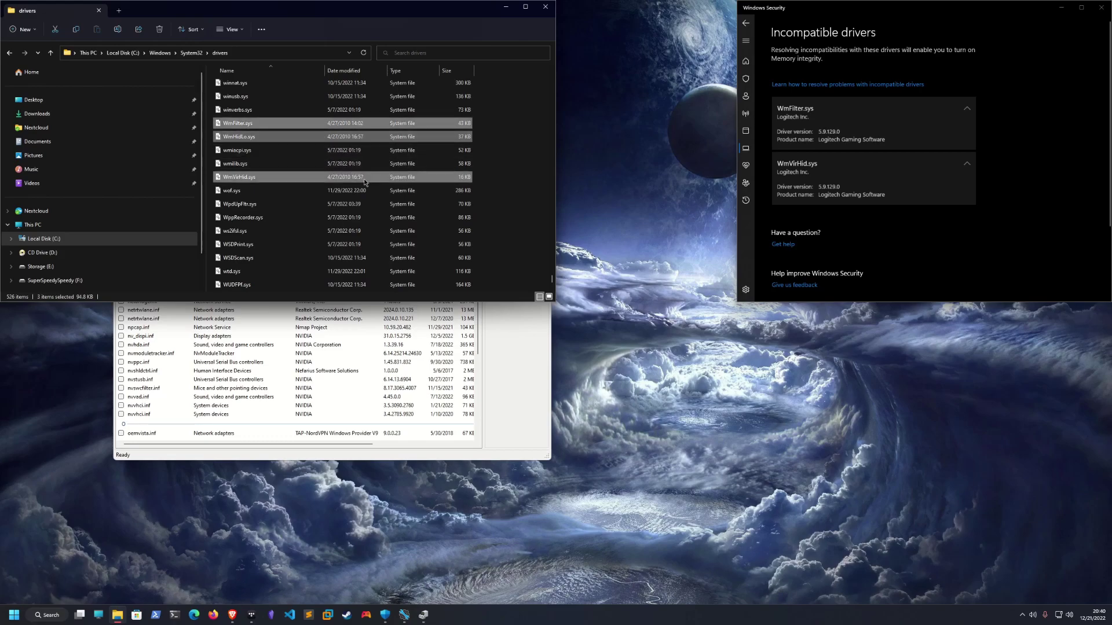
# Delete WmFilter.sys, WmHidLo.sys and WmVirHid.sys, granting administrator permission at each prompt.
pyautogui.scroll(1, 355, 180)
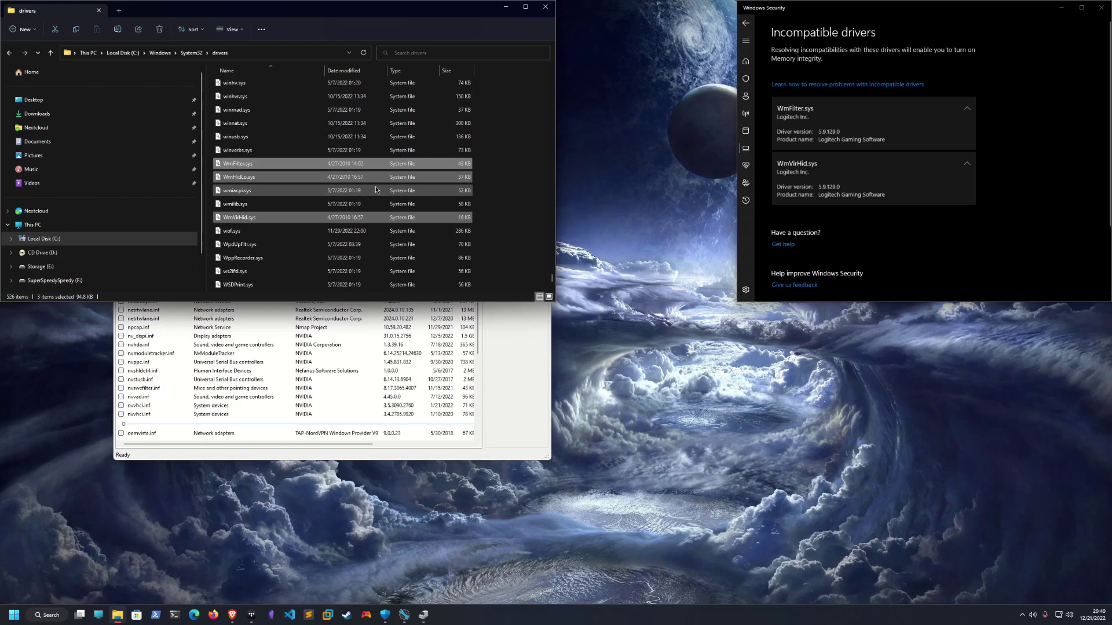
pyautogui.press('Delete')
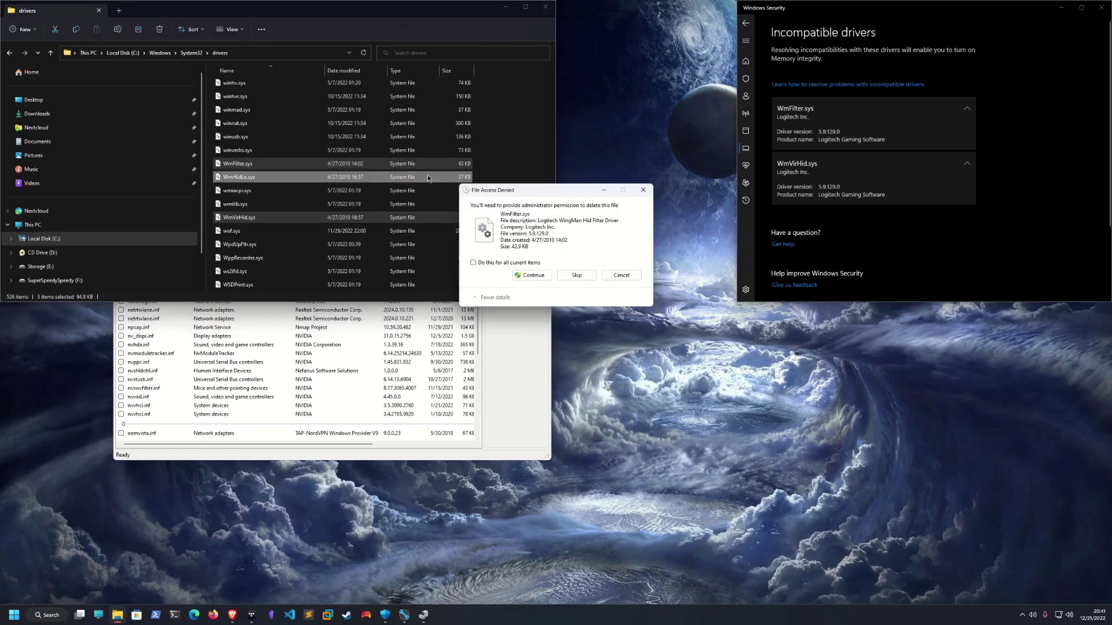
pyautogui.click(536, 278)
pyautogui.click(533, 276)
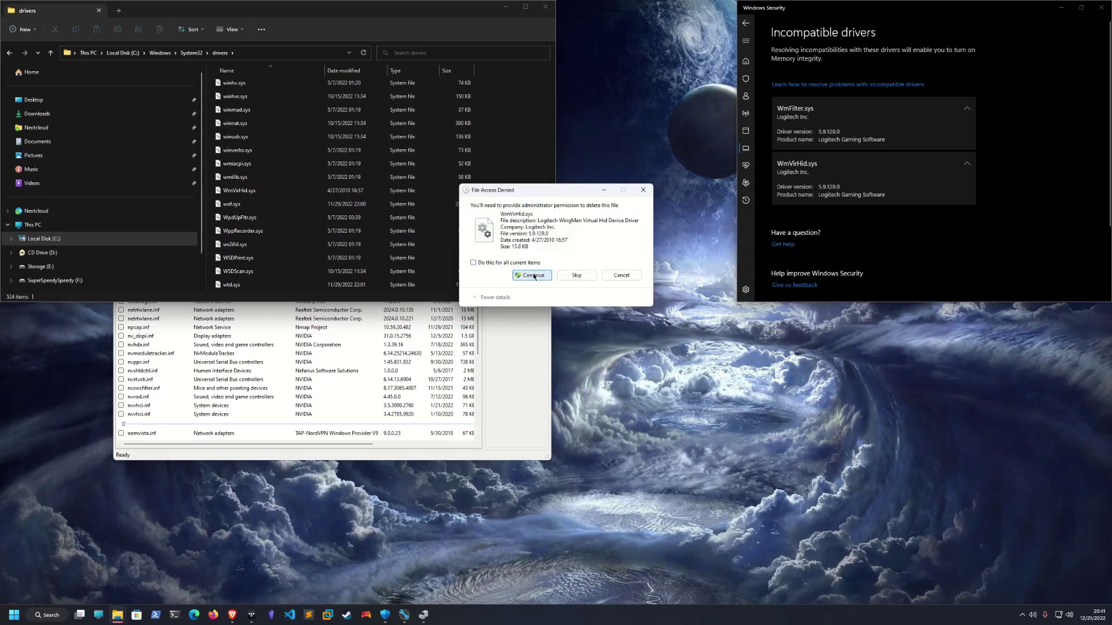
pyautogui.click(533, 277)
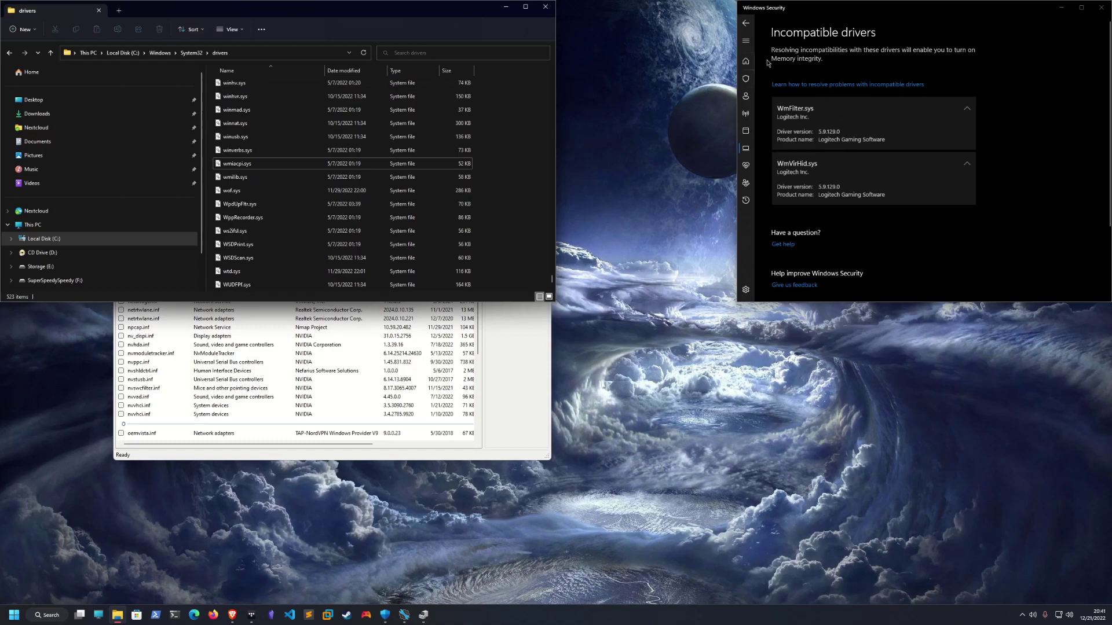
# Return to Core isolation, try switching Memory integrity on, and close the drivers folder window.
pyautogui.click(746, 23)
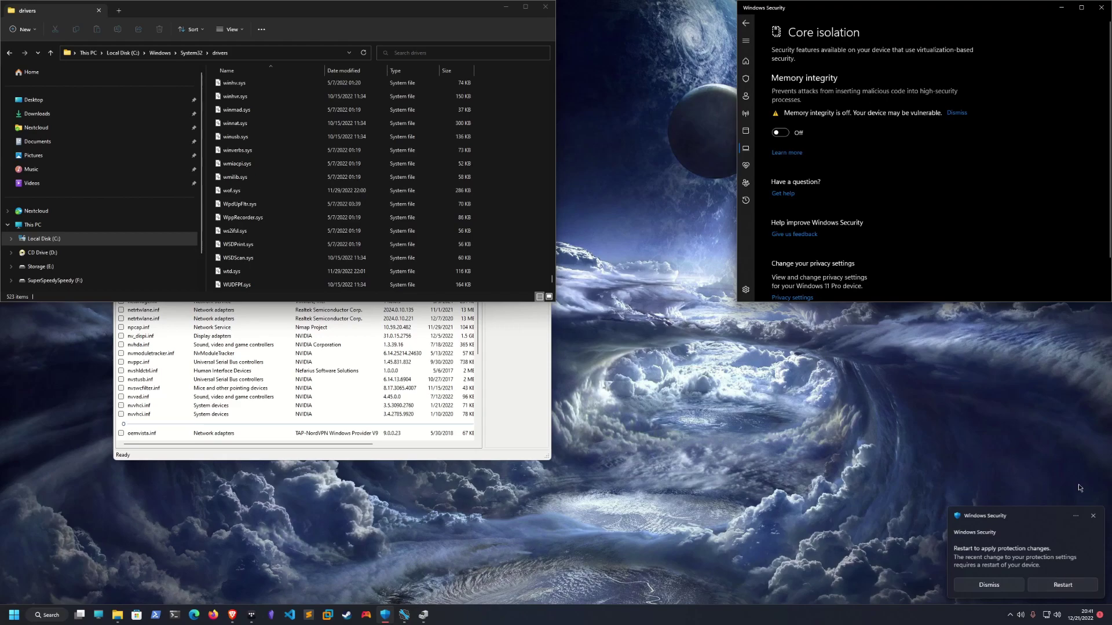
pyautogui.click(780, 132)
pyautogui.click(545, 7)
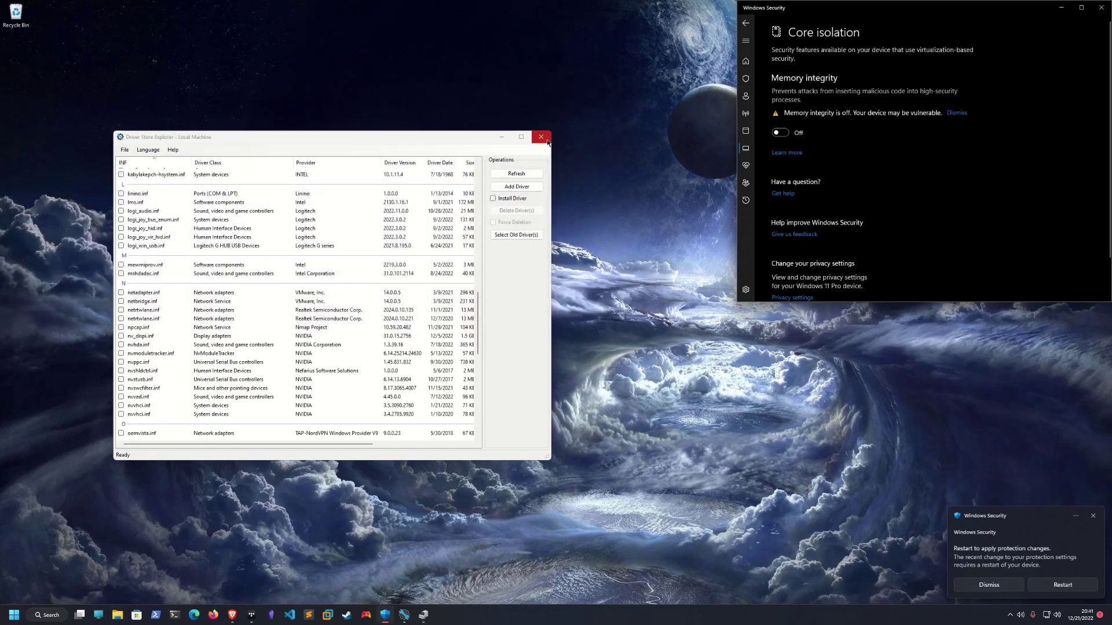